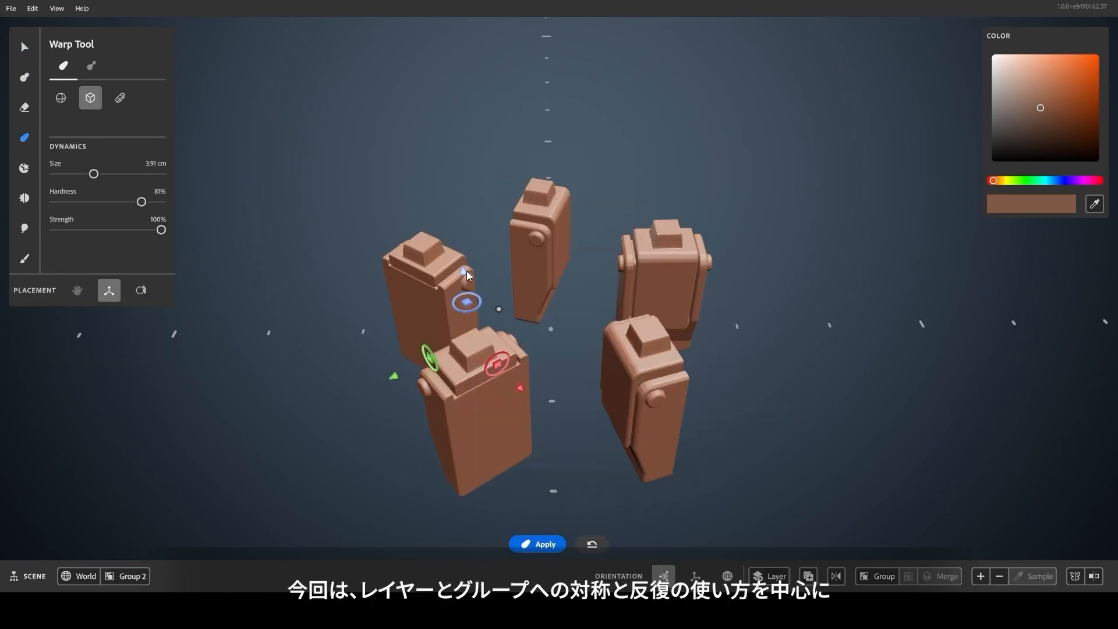
# Adjust the ring of radially repeated cylinders, and warp one block of the five repeated ones in Group 2 with the box warp.
pyautogui.moveTo(498, 309); pyautogui.dragTo(487, 321)
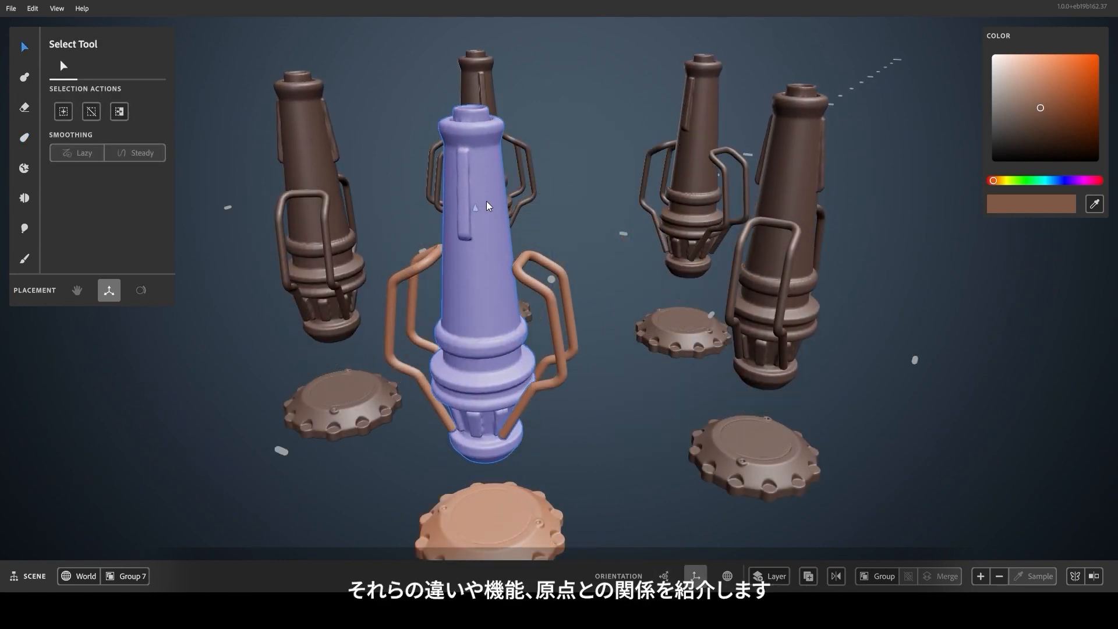
pyautogui.moveTo(486, 201); pyautogui.dragTo(482, 195)
pyautogui.moveTo(513, 254); pyautogui.dragTo(517, 249)
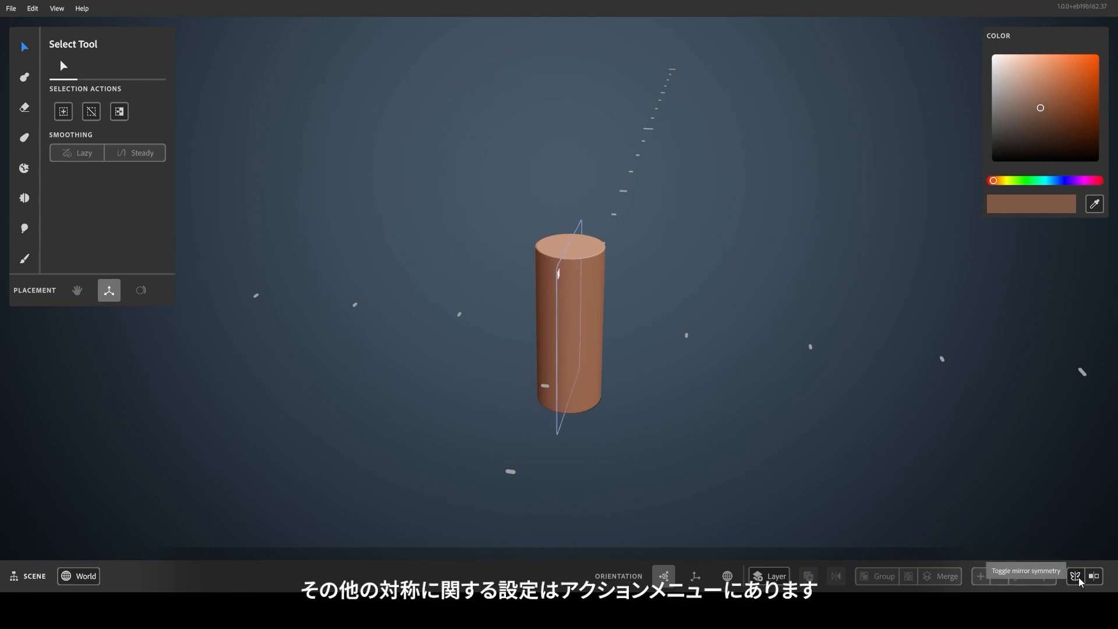
# Toggle radial symmetry for the whole scene, and turn on mirror symmetry for the cylinder layer.
pyautogui.rightClick(689, 268)
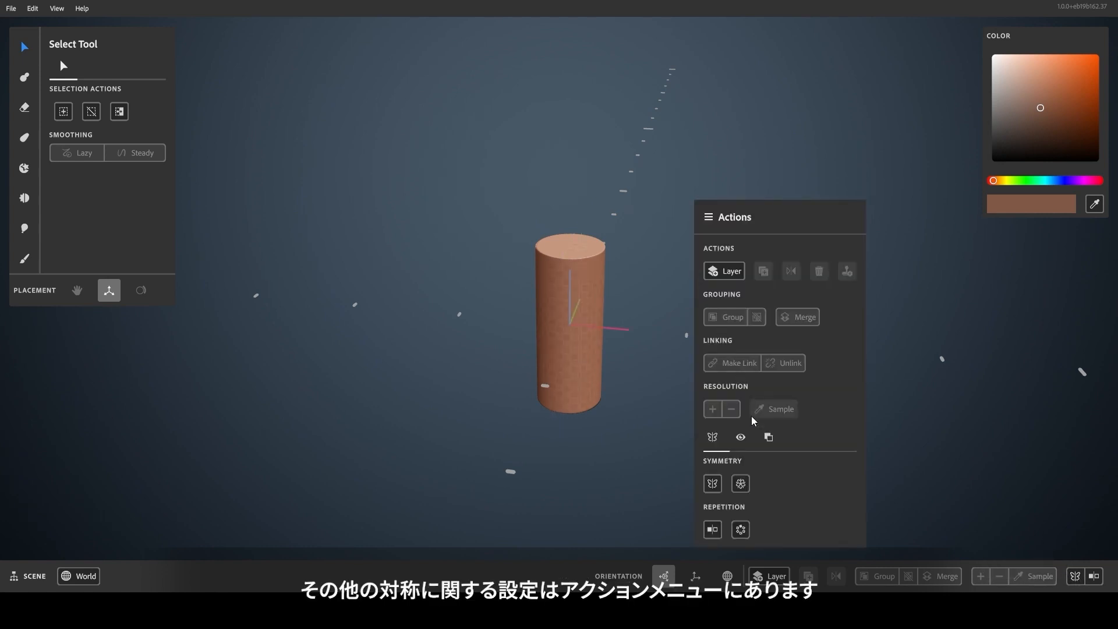
pyautogui.click(740, 483)
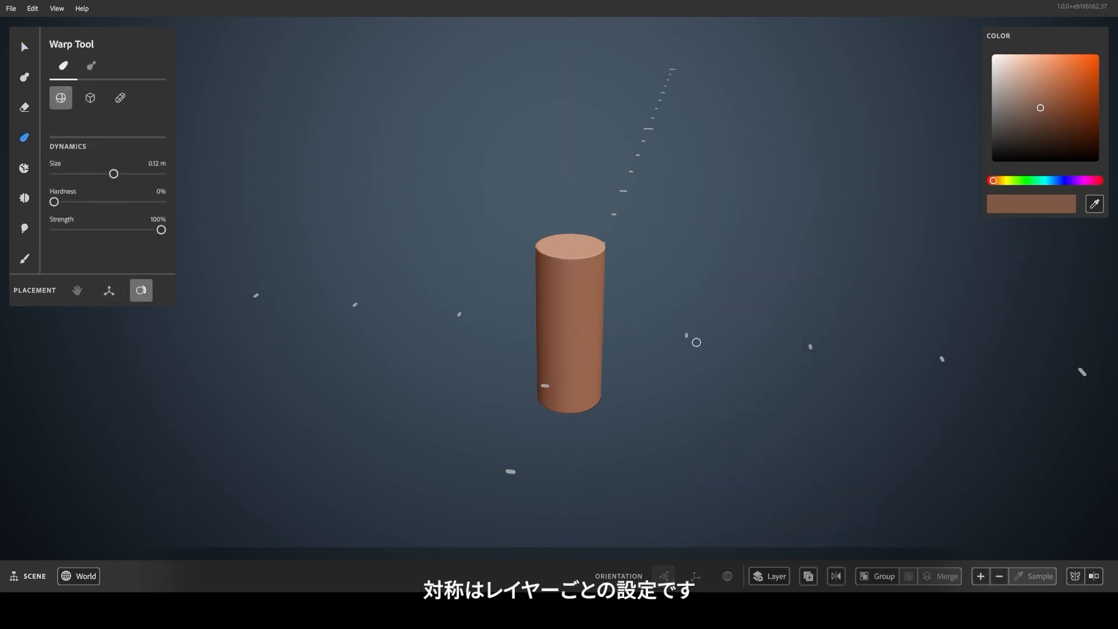
pyautogui.rightClick(696, 338)
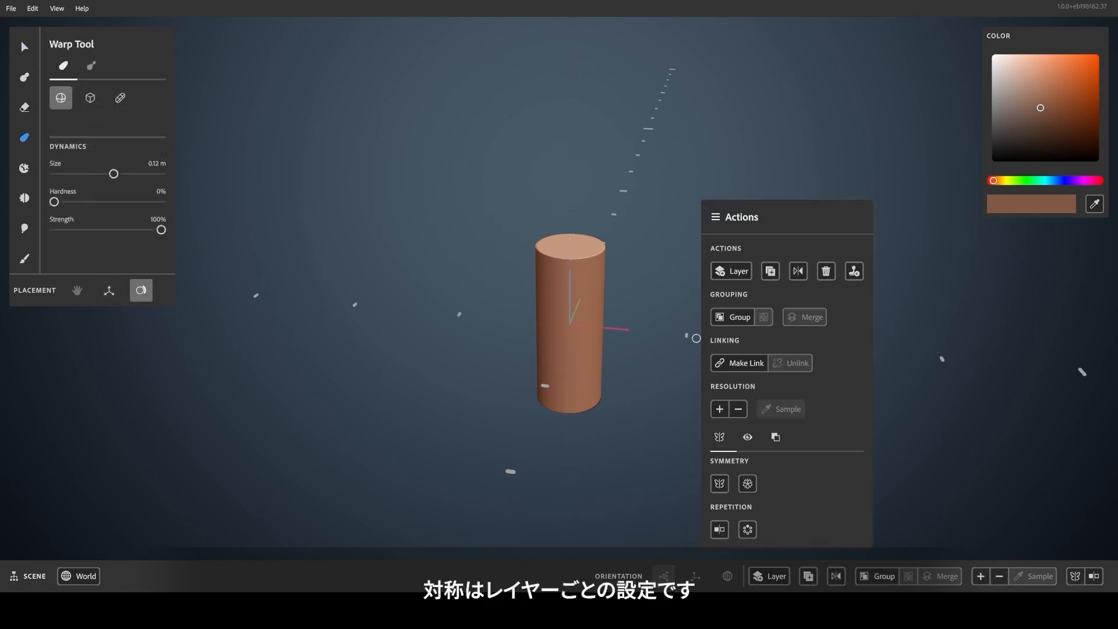
pyautogui.click(719, 484)
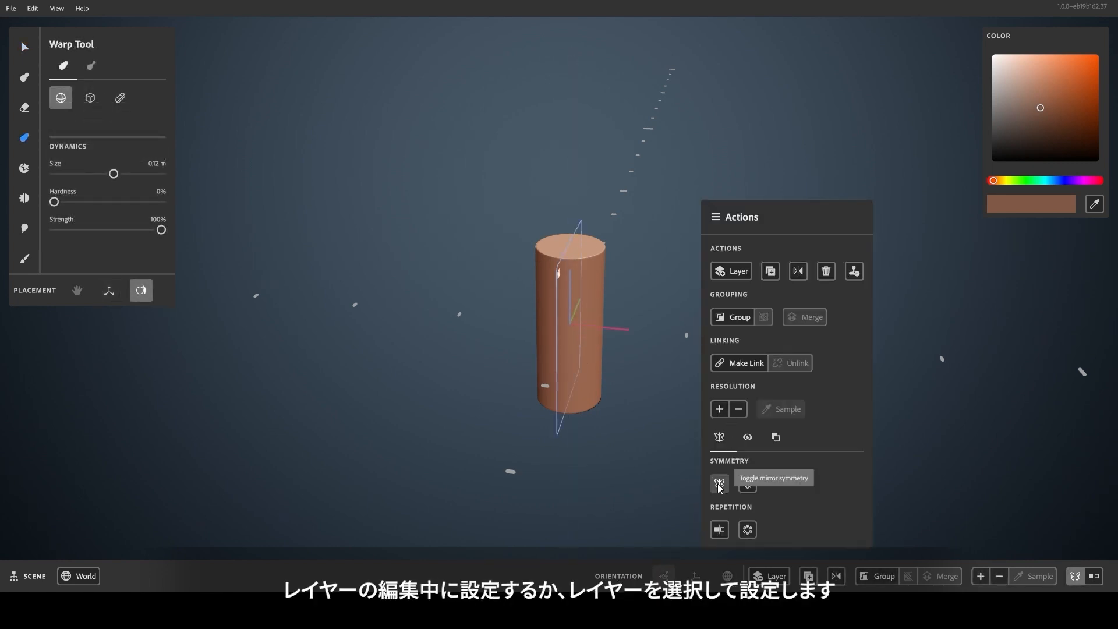
pyautogui.click(668, 370)
pyautogui.click(23, 46)
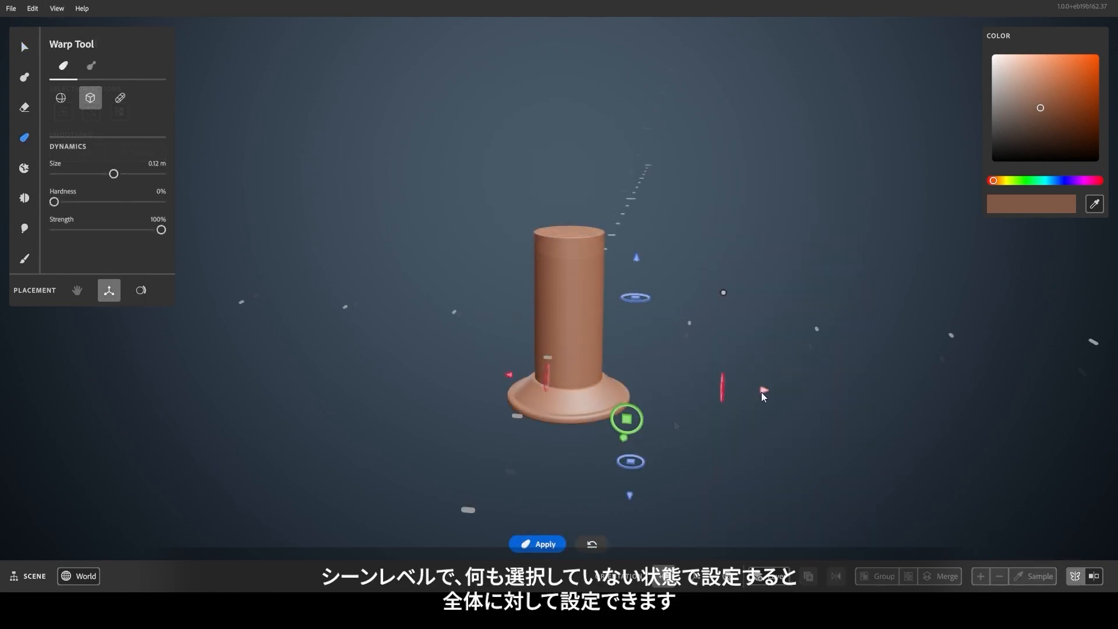
# Flare the cylinder's base with a box warp, and turn on radial symmetry with an amount of 9 alongside mirror symmetry.
pyautogui.moveTo(762, 393); pyautogui.dragTo(725, 401)
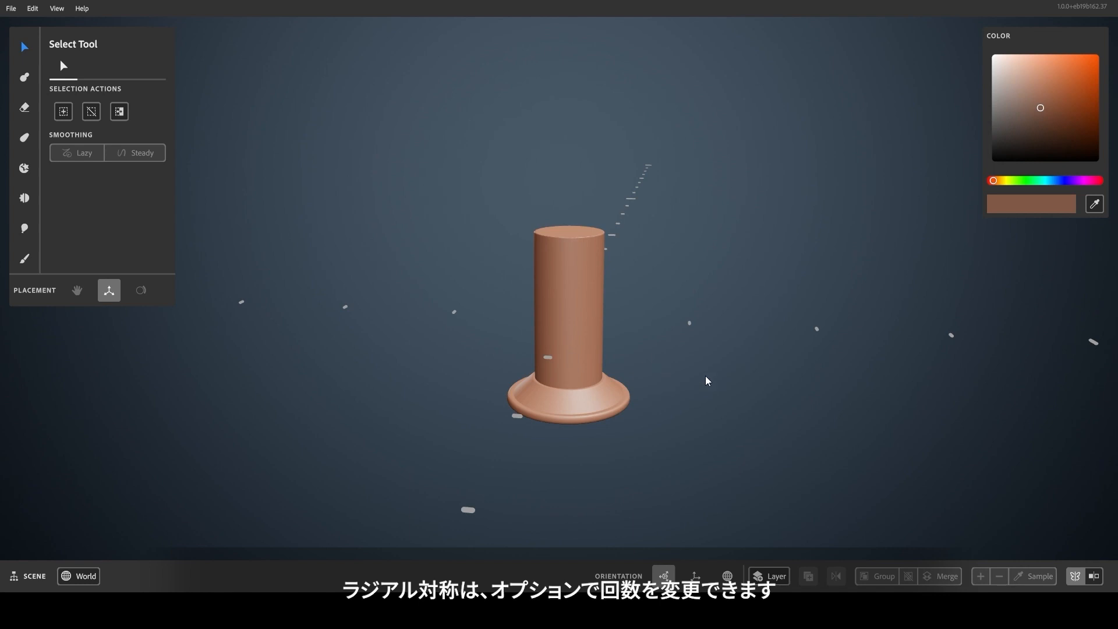
pyautogui.rightClick(785, 359)
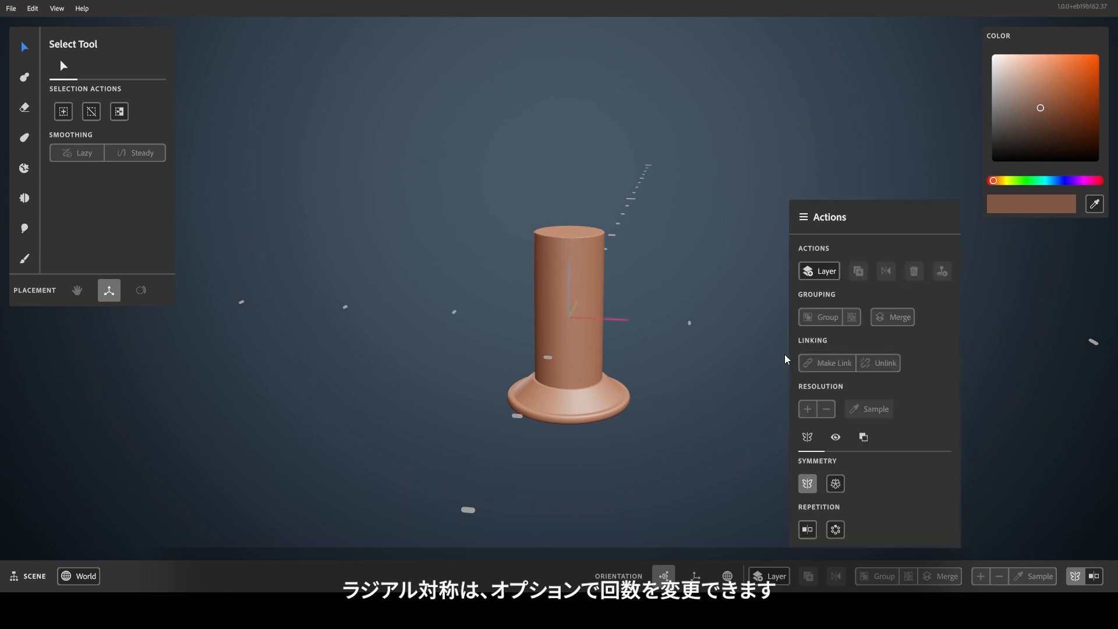
pyautogui.click(836, 485)
pyautogui.click(899, 488)
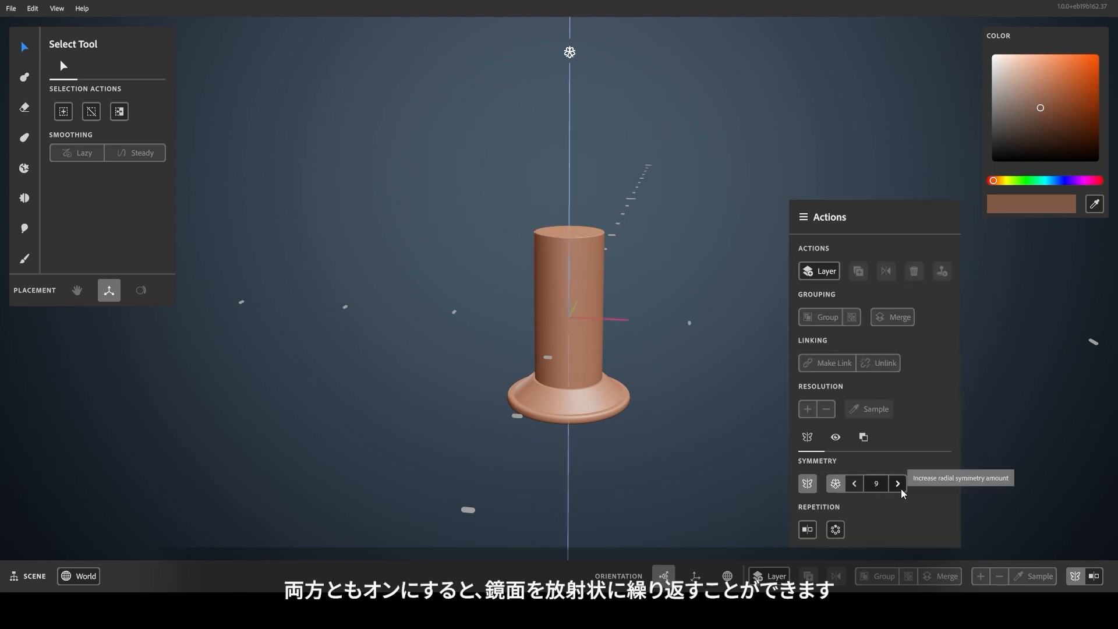
# Warp the flared base with a small box warp of about 4.63 cm, using combined mirror and radial symmetry.
pyautogui.click(616, 420)
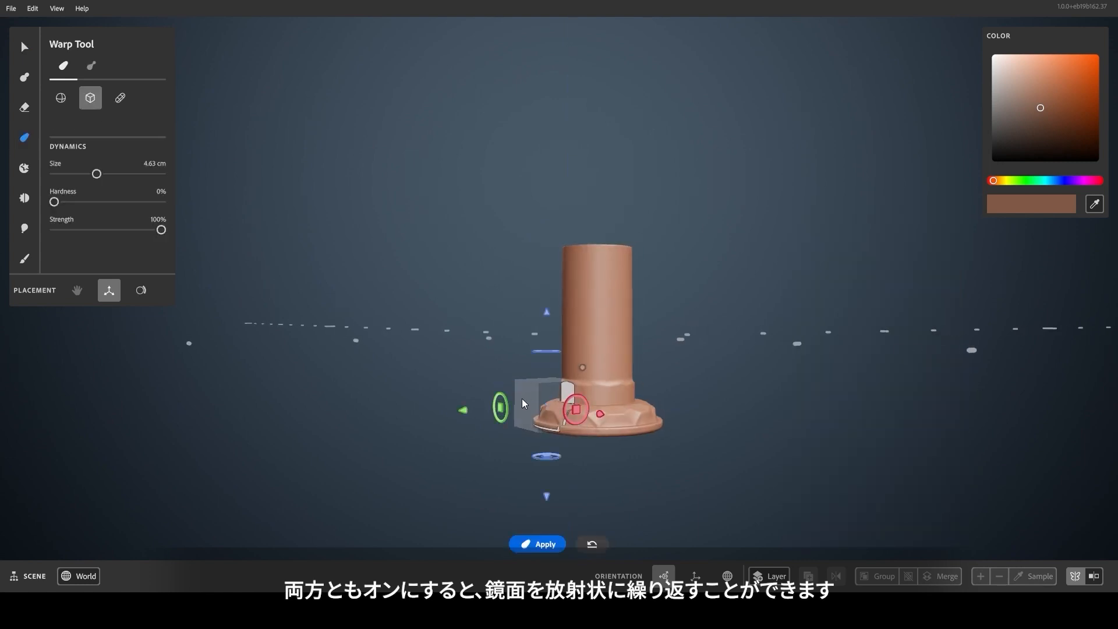
pyautogui.moveTo(464, 355); pyautogui.dragTo(491, 357)
pyautogui.keyDown('alt'); pyautogui.moveTo(456, 429); pyautogui.dragTo(460, 494); pyautogui.keyUp('alt')
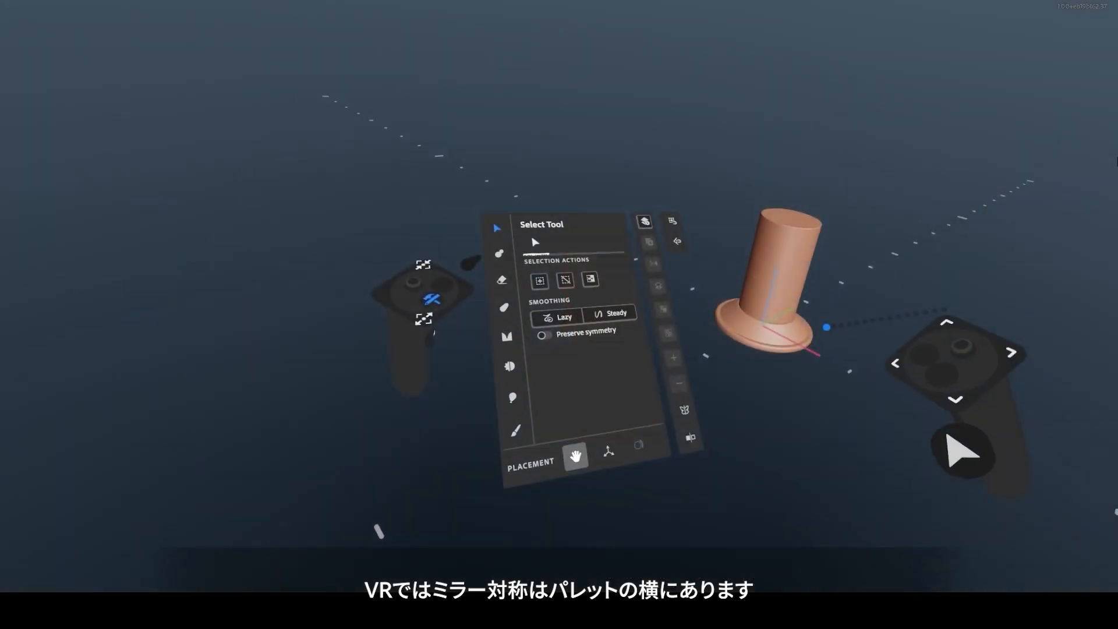
# Switch to the VR view and toggle the scene's mirror symmetry and its radial symmetry with an amount of 10.
pyautogui.click(675, 394)
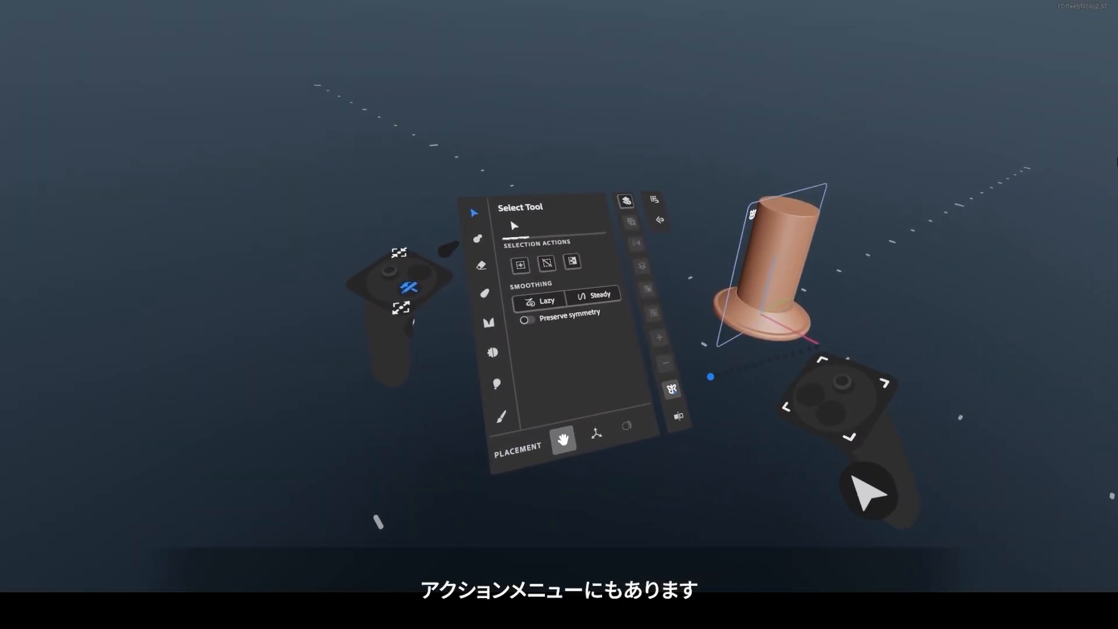
pyautogui.click(671, 388)
pyautogui.click(566, 400)
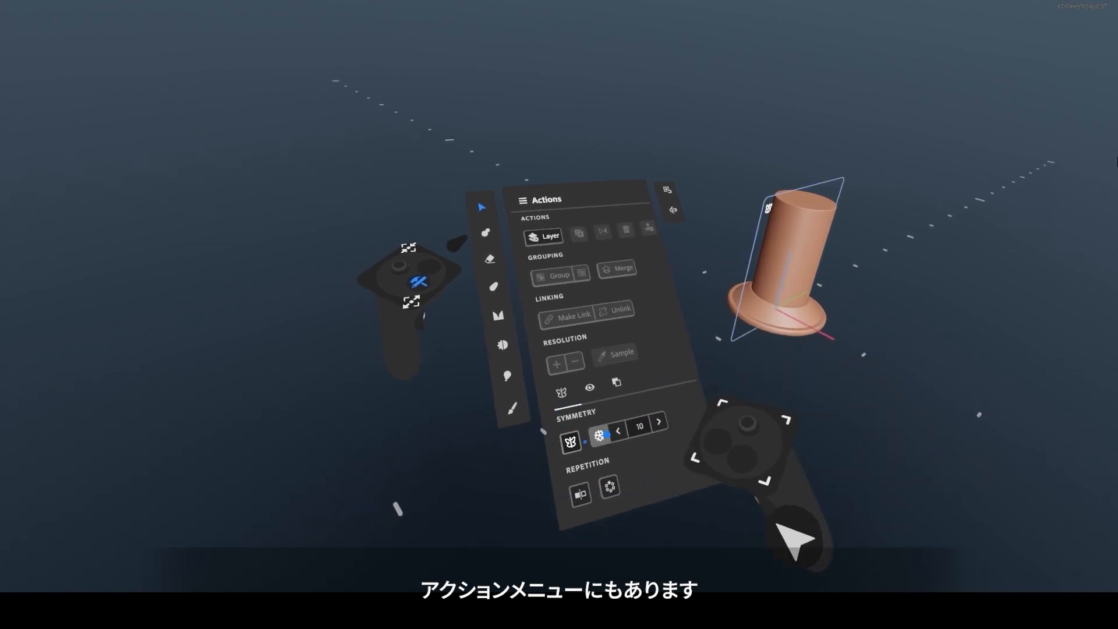
pyautogui.click(598, 434)
pyautogui.click(597, 429)
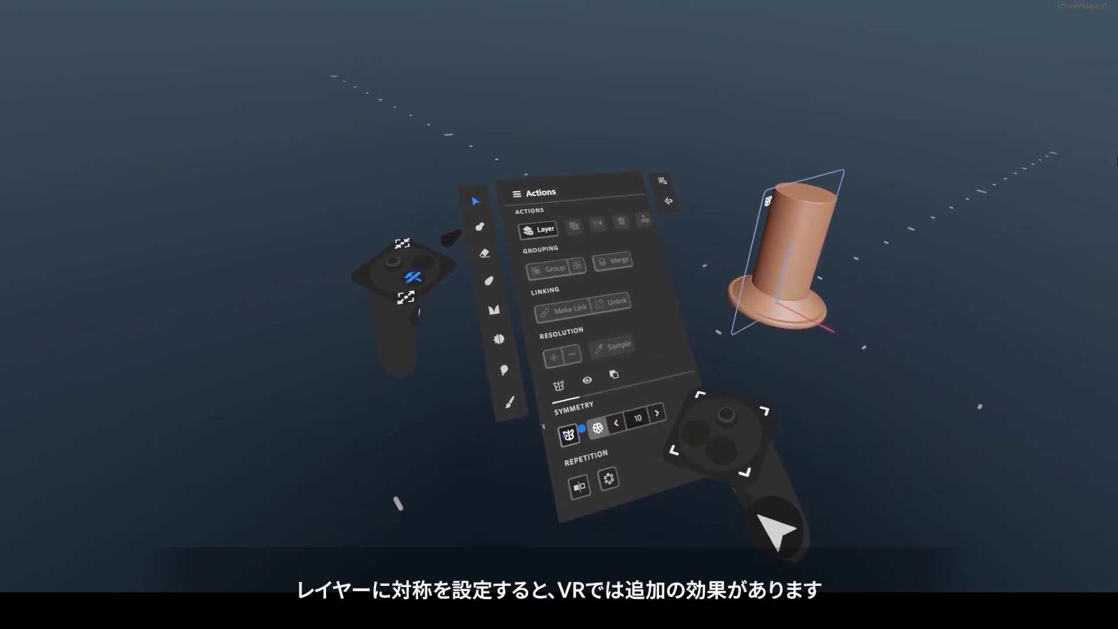
pyautogui.click(570, 434)
pyautogui.click(597, 430)
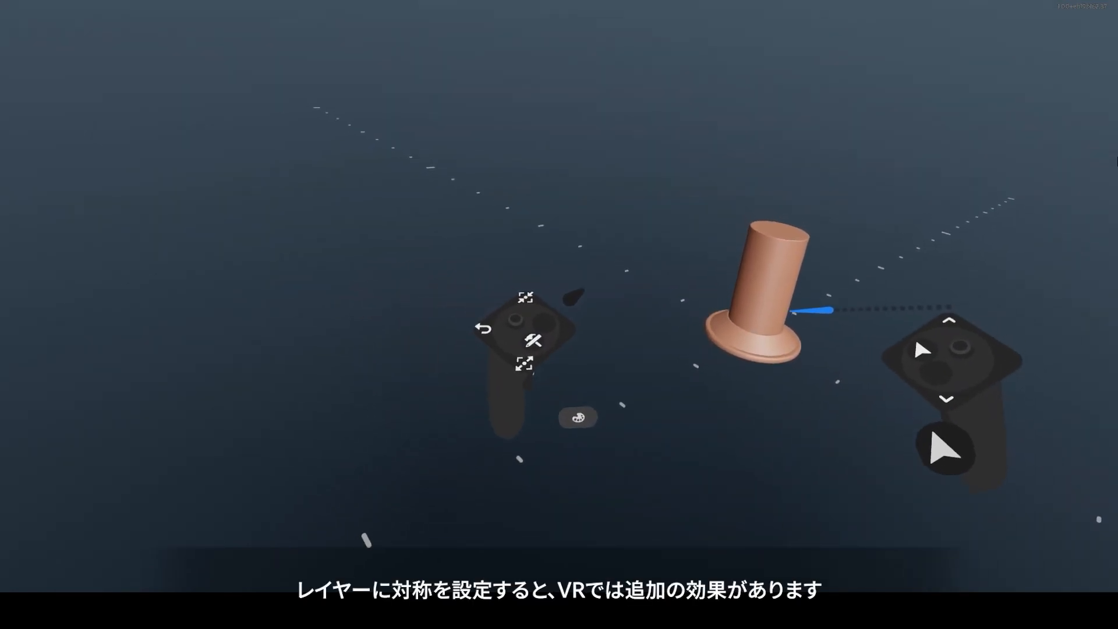
# Select the flared cylinder layer in VR and move it freely in the scene.
pyautogui.click(753, 302)
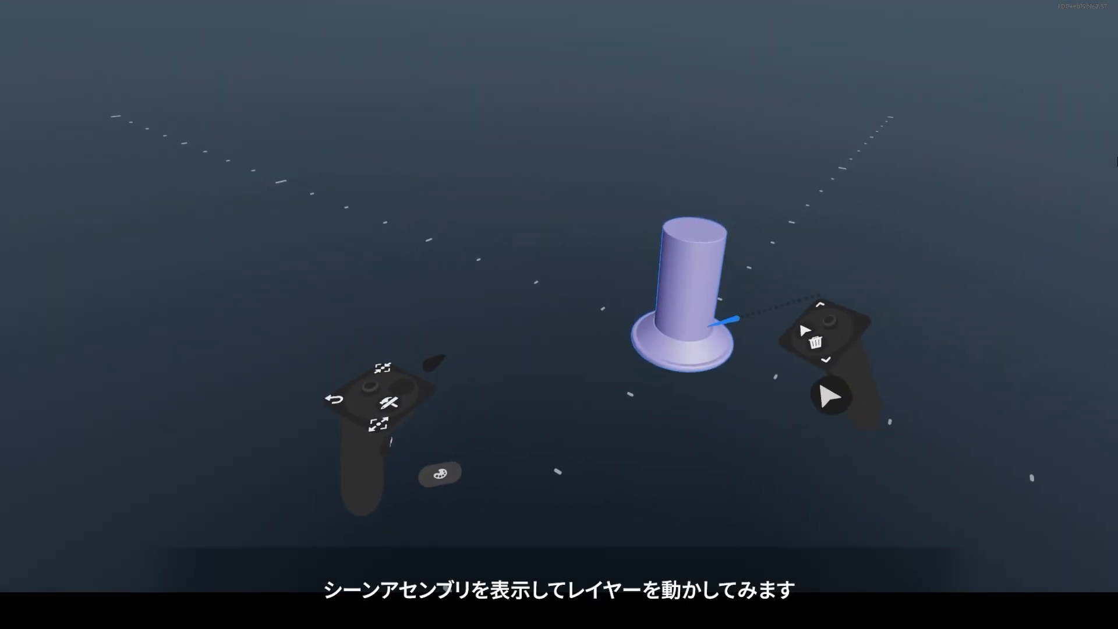
pyautogui.moveTo(719, 282); pyautogui.dragTo(783, 271)
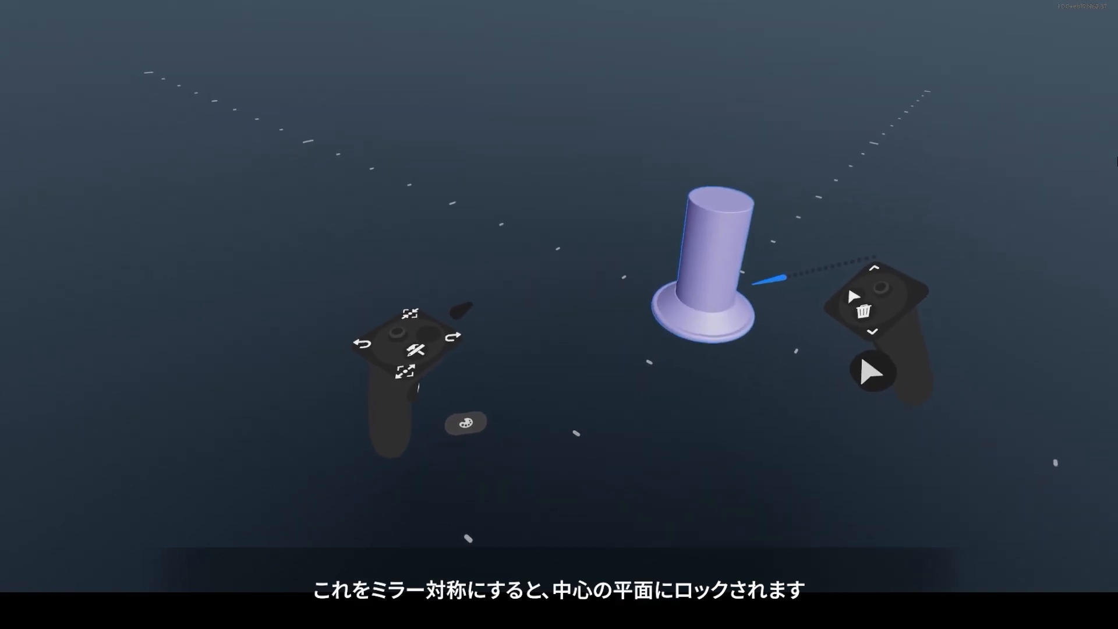
# Apply mirror symmetry to the flared cylinder layer and move it within the mirror plane, and try the same with radial symmetry.
pyautogui.click(399, 361)
pyautogui.click(383, 342)
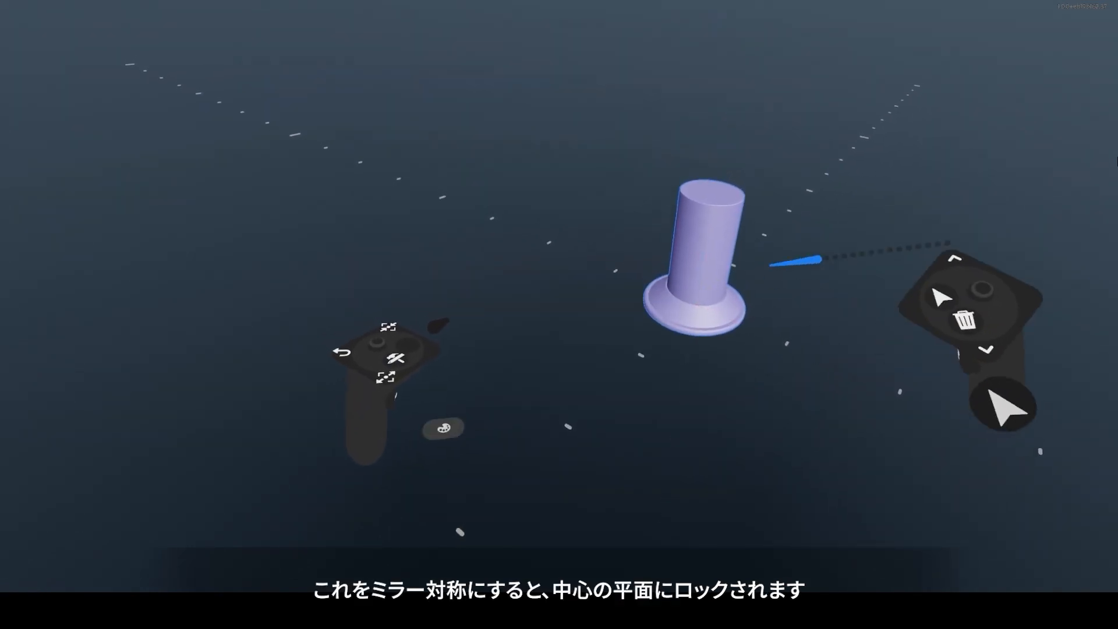
pyautogui.moveTo(740, 286); pyautogui.dragTo(715, 307)
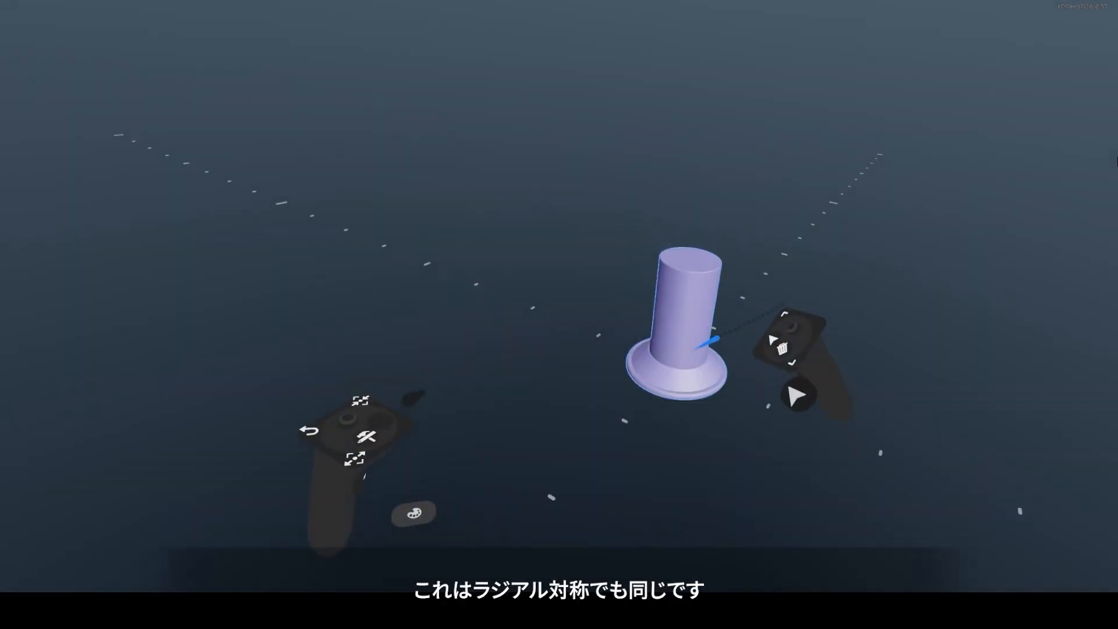
pyautogui.moveTo(708, 339); pyautogui.dragTo(722, 364)
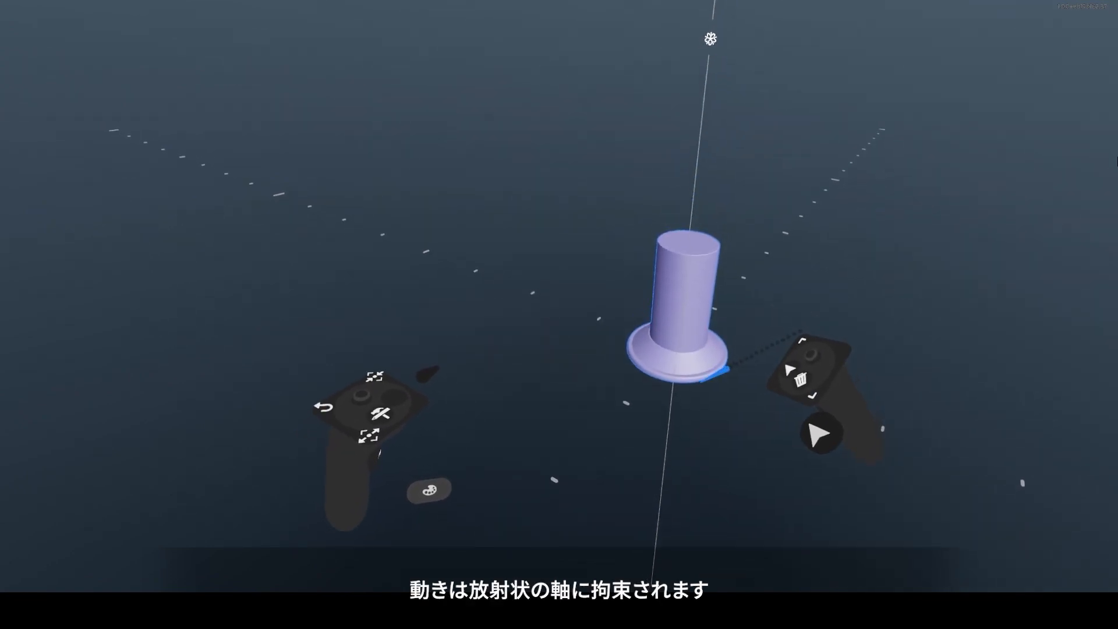
# Disable Preserve symmetry for the Select tool and move the radially symmetric layer without the axis constraint.
pyautogui.click(413, 350)
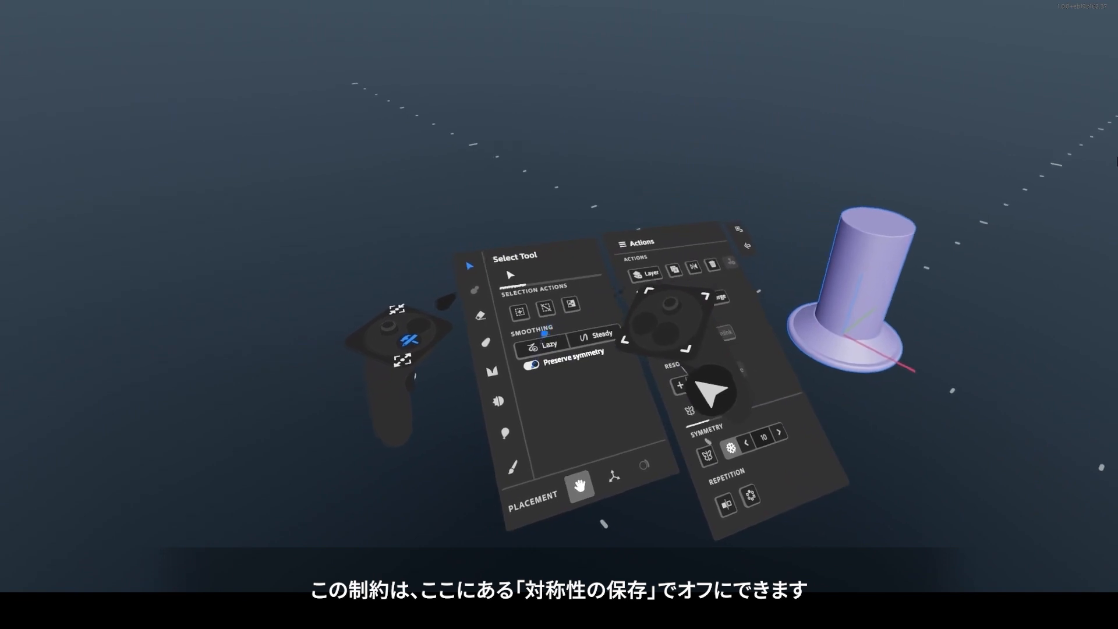
pyautogui.click(522, 359)
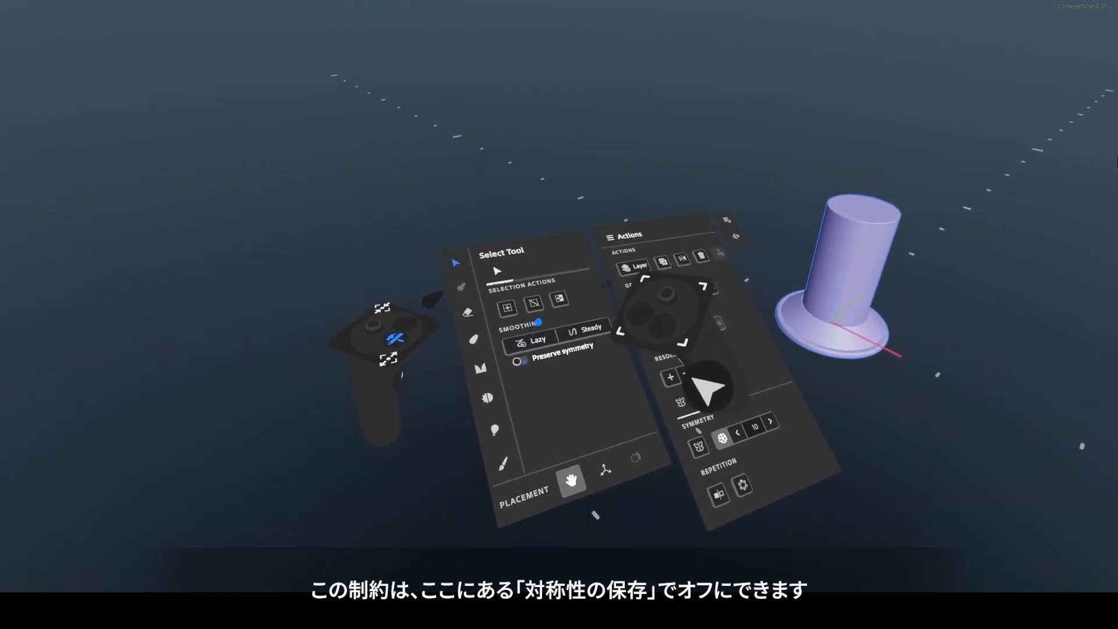
pyautogui.click(397, 338)
pyautogui.moveTo(732, 329); pyautogui.dragTo(757, 257)
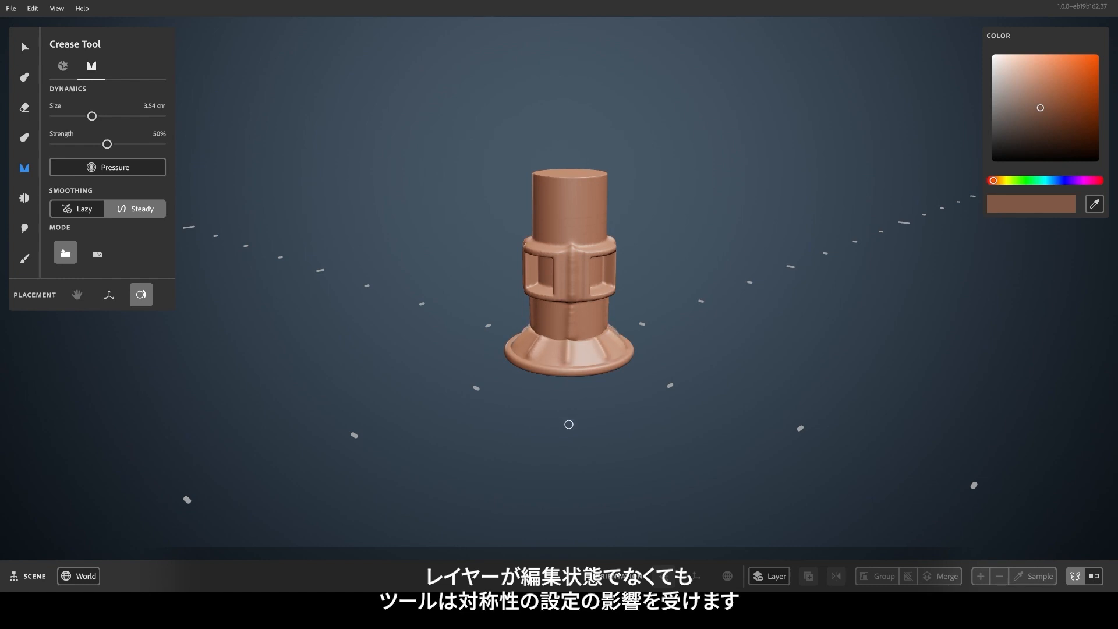
# Undo the last crease stroke and turn off the scene's radial symmetry while using the Crease tool.
pyautogui.hotkey('ctrl', 'z')
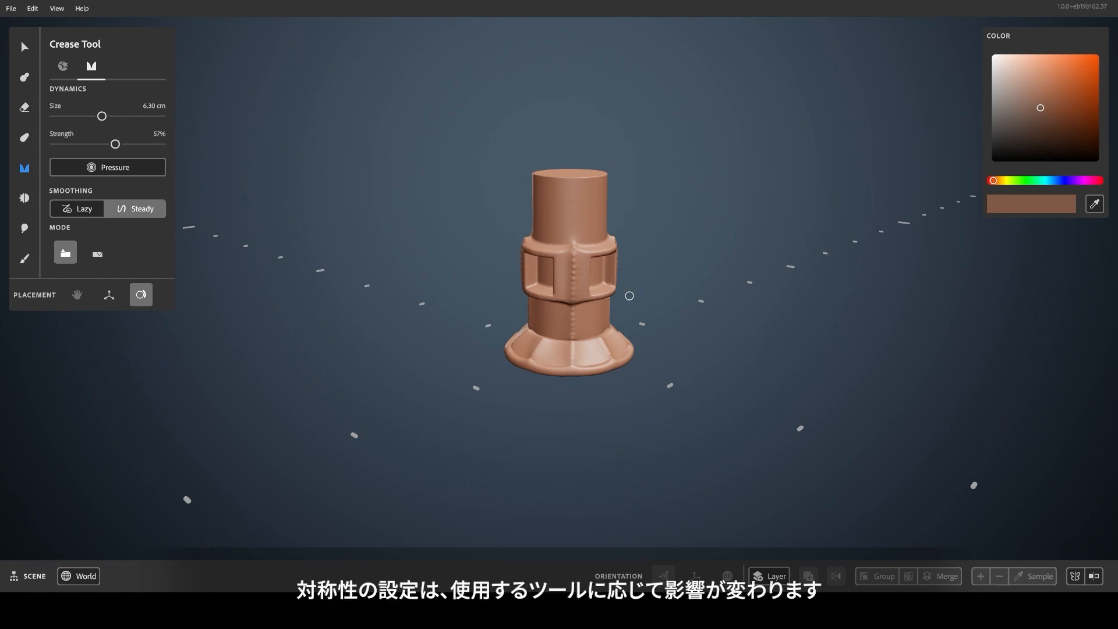
pyautogui.rightClick(804, 407)
pyautogui.click(854, 483)
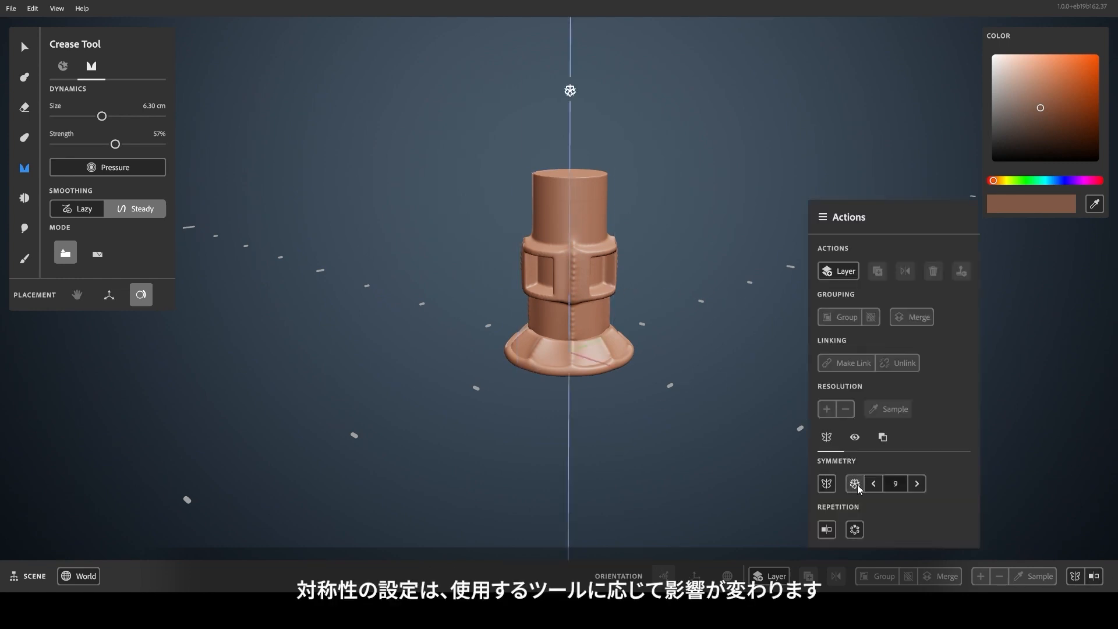
pyautogui.click(697, 362)
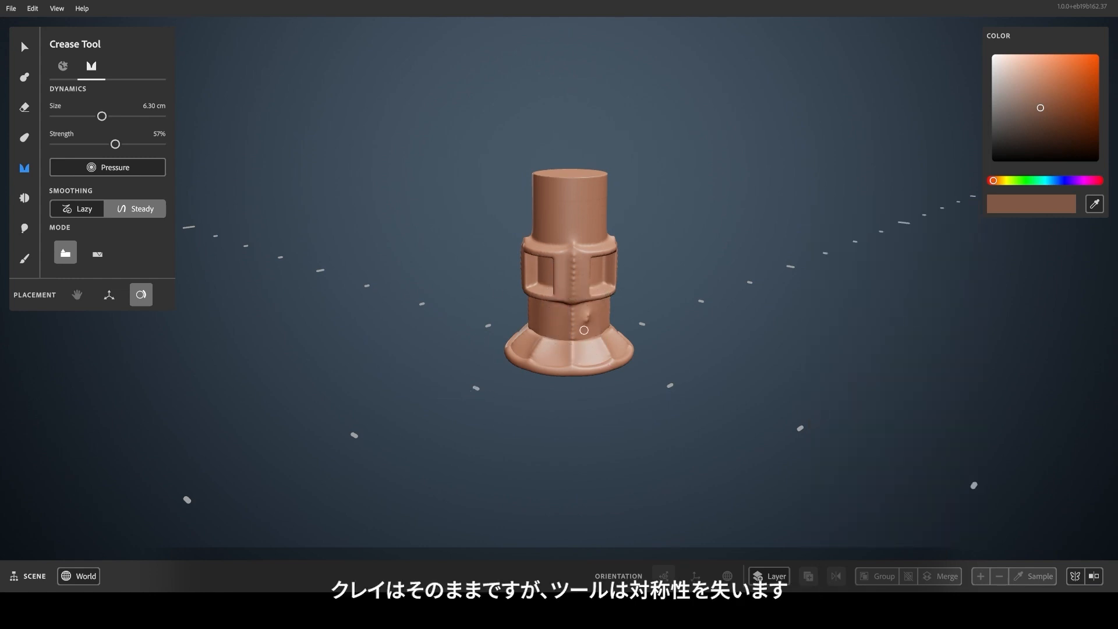
# Draw a wavy 1.62 cm clay tube up the dark cylinder with 10 radial repetitions, and toggle that repetition off and on.
pyautogui.moveTo(534, 443)
pyautogui.mouseDown()
pyautogui.moveTo(588, 346)
pyautogui.moveTo(596, 294)
pyautogui.moveTo(594, 256)
pyautogui.moveTo(539, 152)
pyautogui.mouseUp()
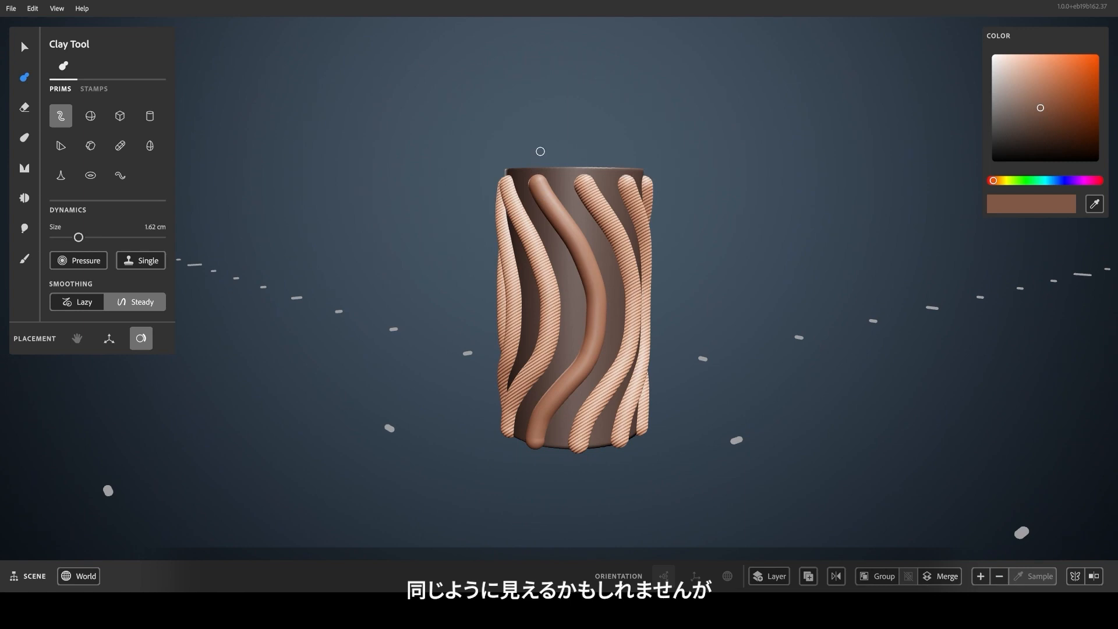
pyautogui.rightClick(728, 333)
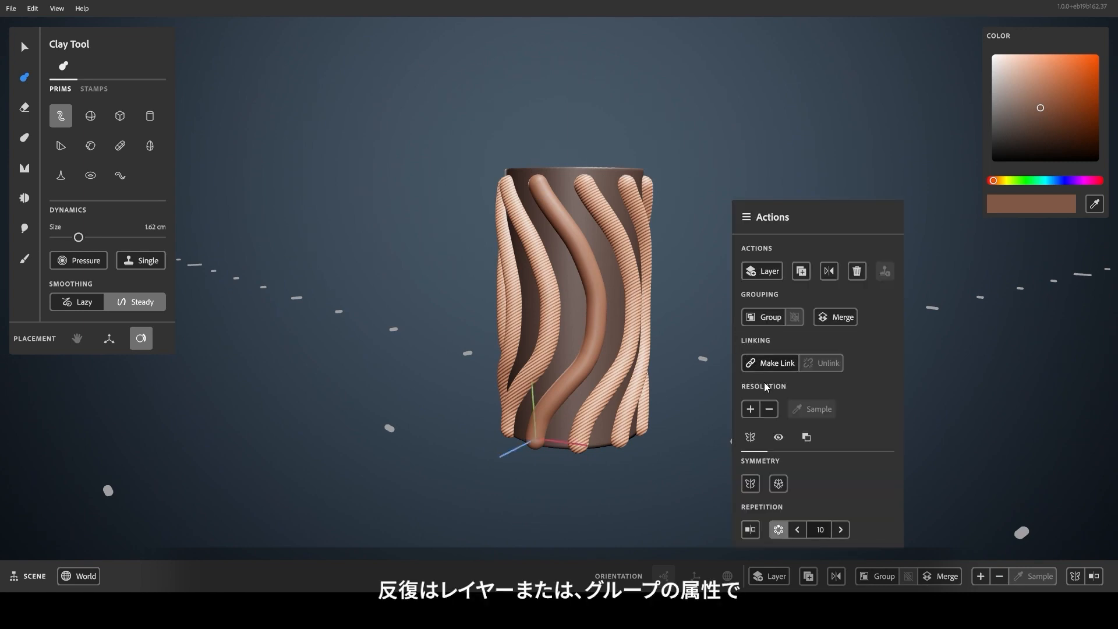
pyautogui.click(781, 536)
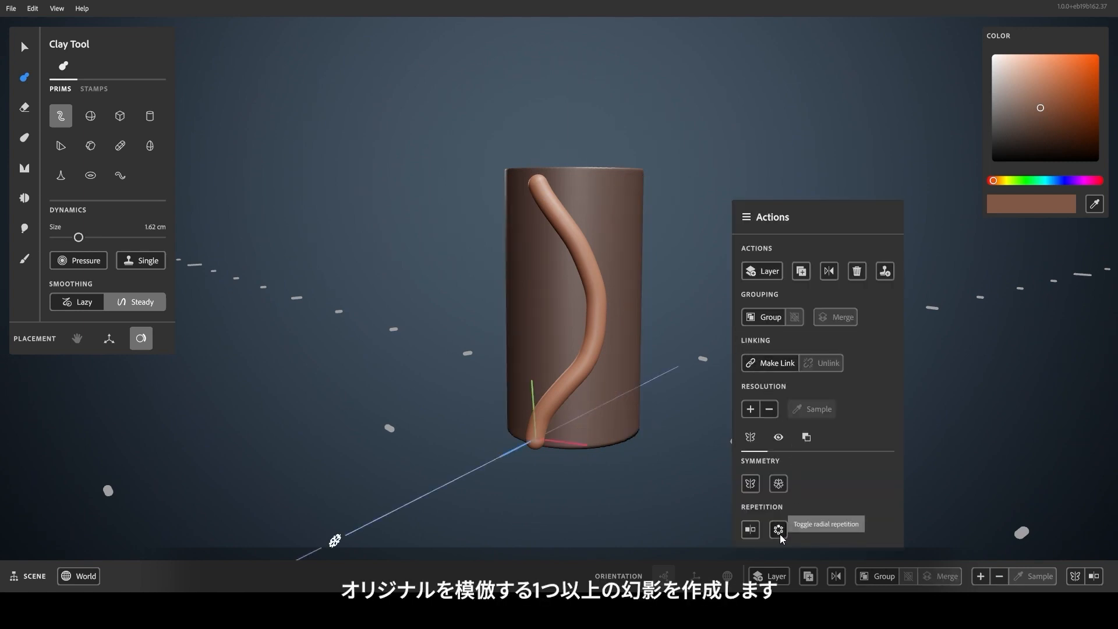
pyautogui.click(780, 531)
pyautogui.click(780, 531)
# Select the flared cylinder layer and bring up its remaining repetition options.
pyautogui.click(24, 48)
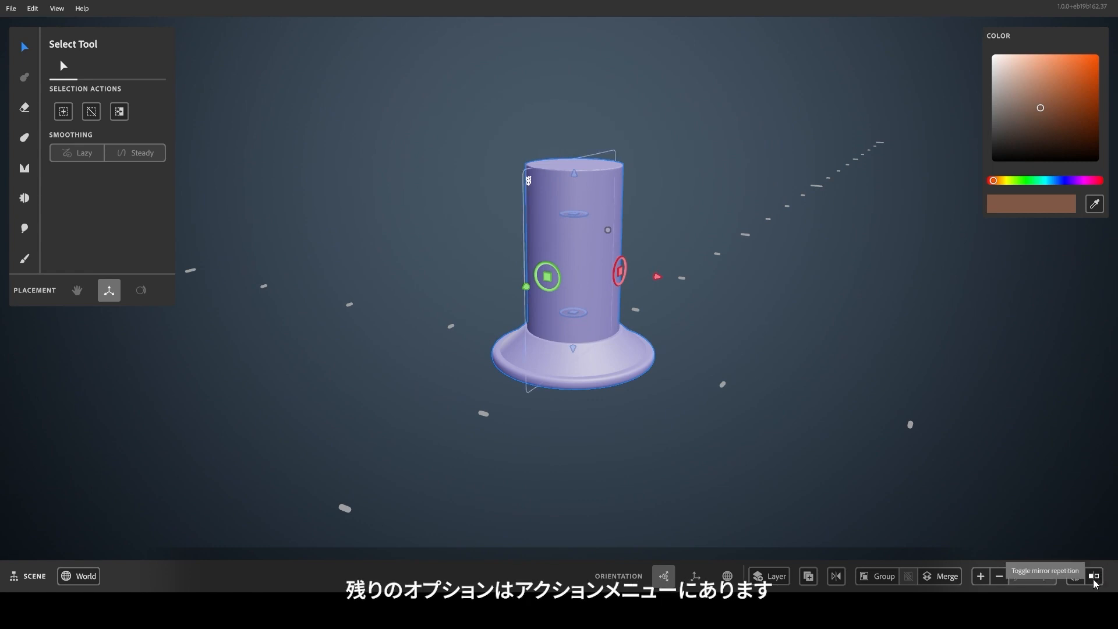
pyautogui.rightClick(765, 225)
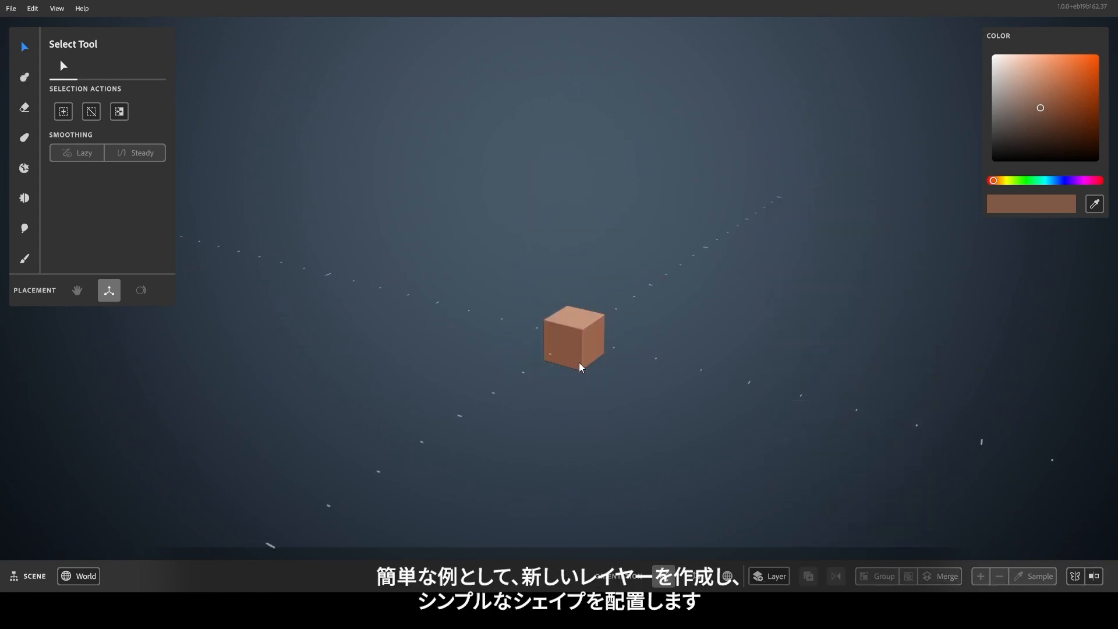
# Turn on mirror repetition for the cube layer and move the cube along the red axis, away from its mirrored copy.
pyautogui.click(581, 366)
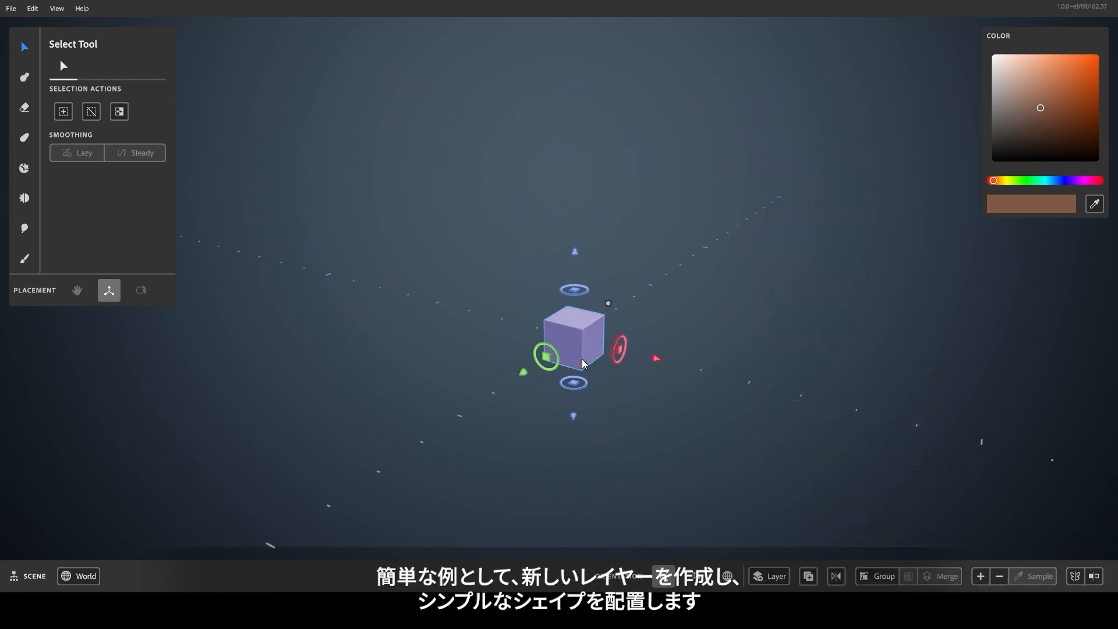
pyautogui.click(1093, 576)
pyautogui.click(1093, 577)
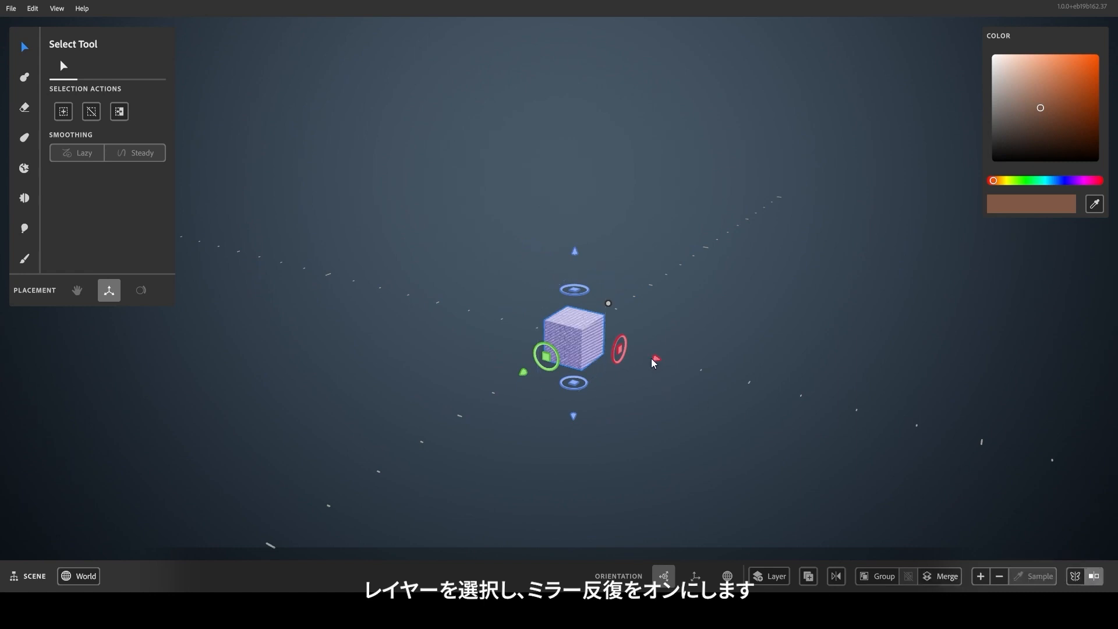
pyautogui.moveTo(653, 361); pyautogui.dragTo(603, 349)
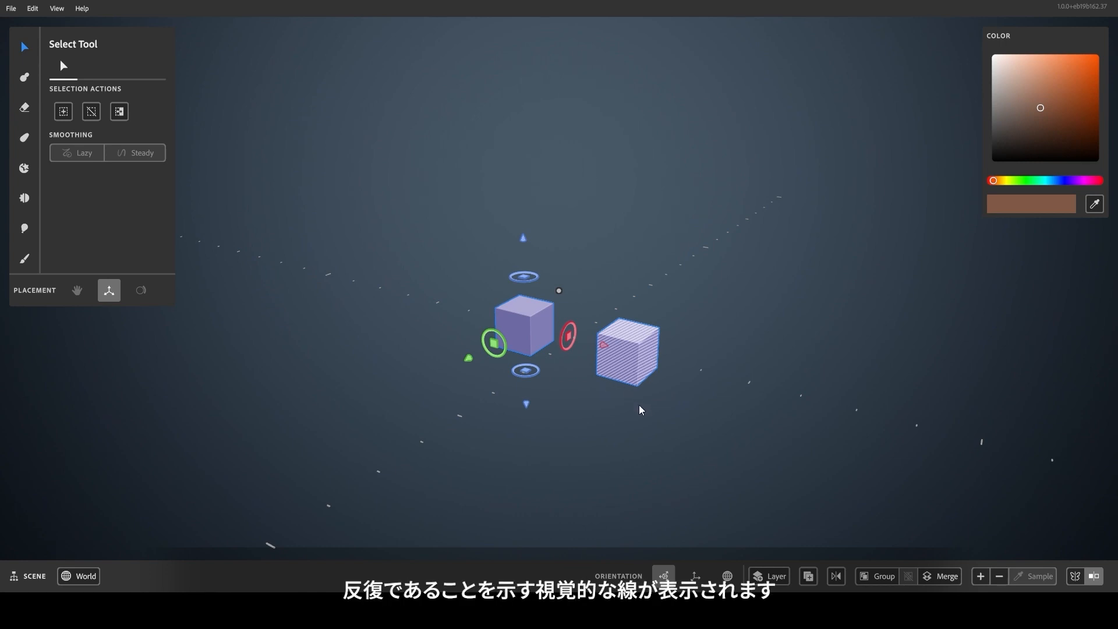
# Raise the cube along the blue axis, and reposition the pair from the mirrored copy along the blue and red axes.
pyautogui.moveTo(524, 245)
pyautogui.mouseDown()
pyautogui.moveTo(520, 140)
pyautogui.moveTo(525, 299)
pyautogui.moveTo(515, 231)
pyautogui.mouseUp()
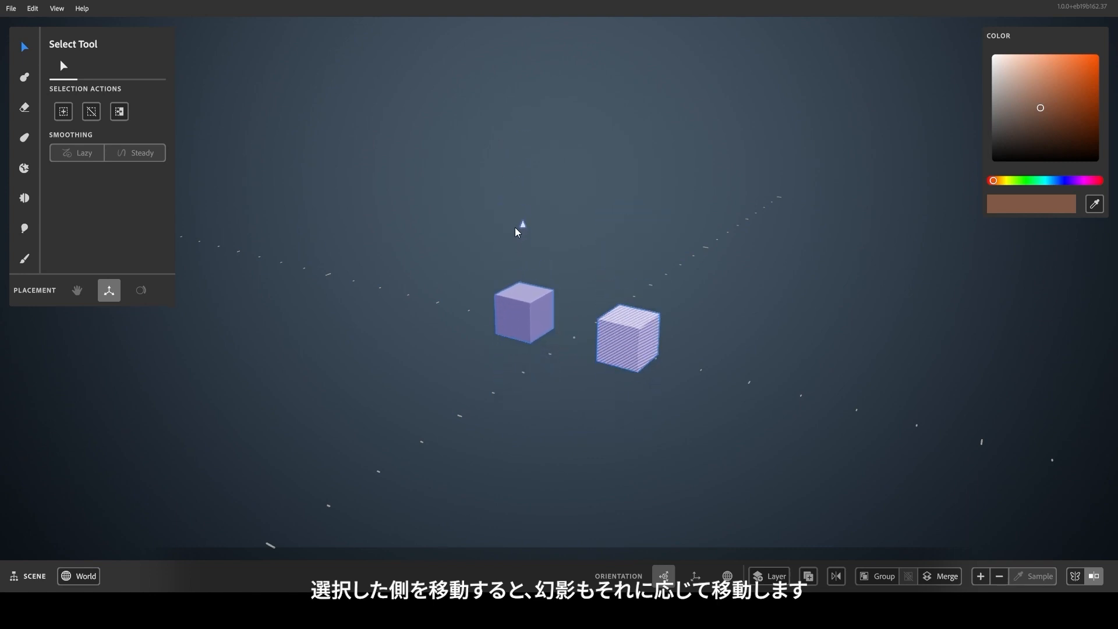
pyautogui.click(609, 402)
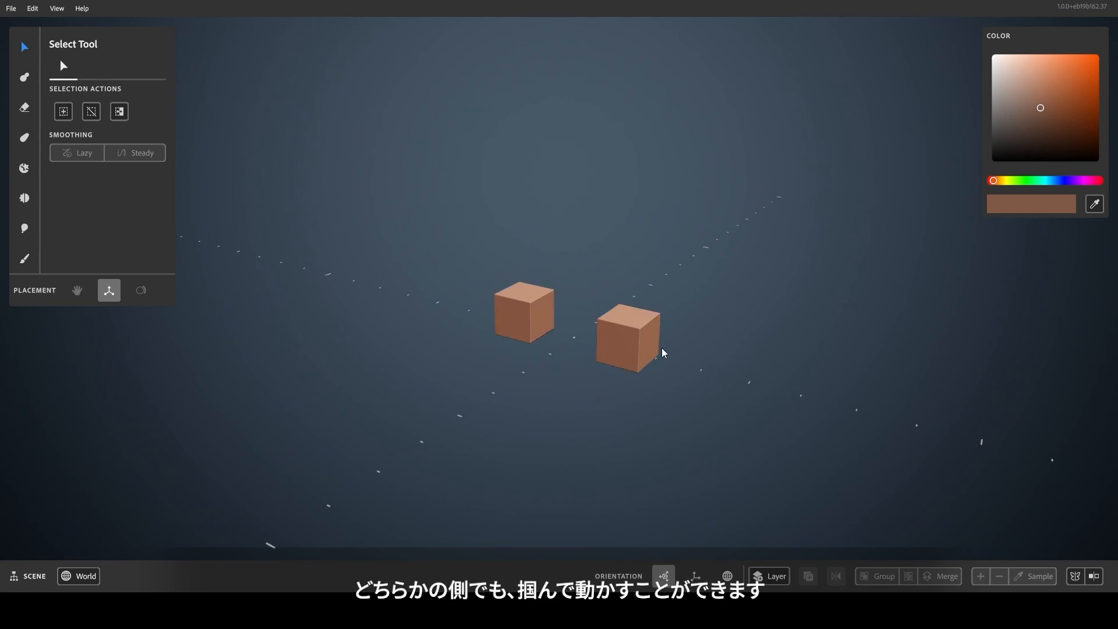
pyautogui.click(638, 341)
pyautogui.moveTo(630, 261); pyautogui.dragTo(645, 242)
pyautogui.moveTo(712, 350)
pyautogui.mouseDown()
pyautogui.moveTo(738, 354)
pyautogui.moveTo(698, 352)
pyautogui.mouseUp()
pyautogui.click(685, 407)
# Pull the cube's top upward with the 9.33 cm Warp tool, and toggle the layer's mirror repetition off and on.
pyautogui.moveTo(622, 236); pyautogui.dragTo(623, 199)
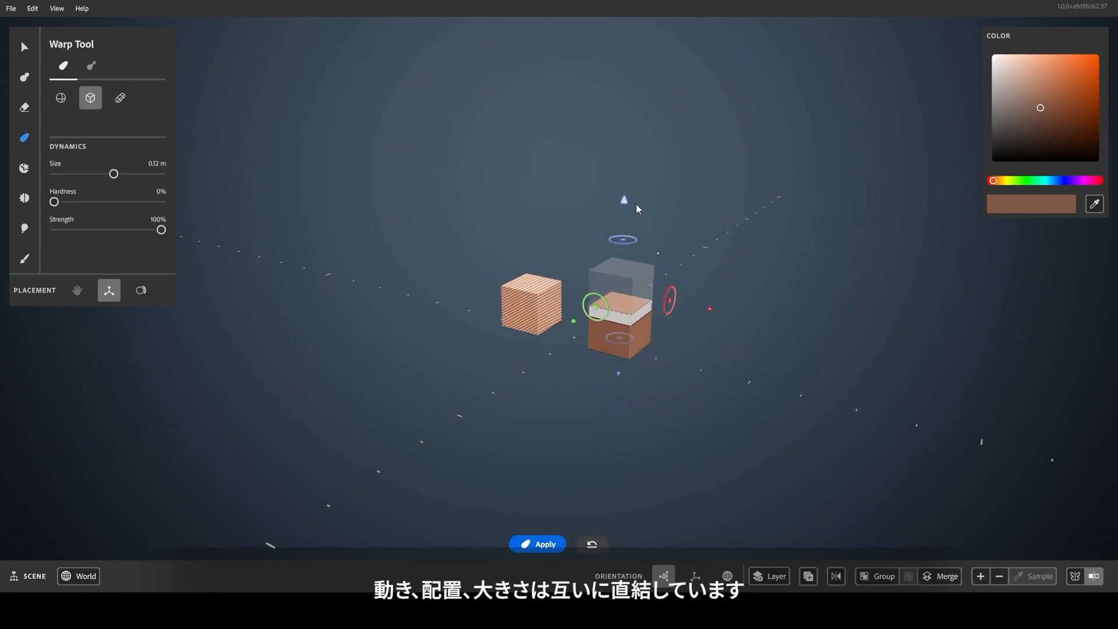
pyautogui.moveTo(658, 254); pyautogui.dragTo(649, 263)
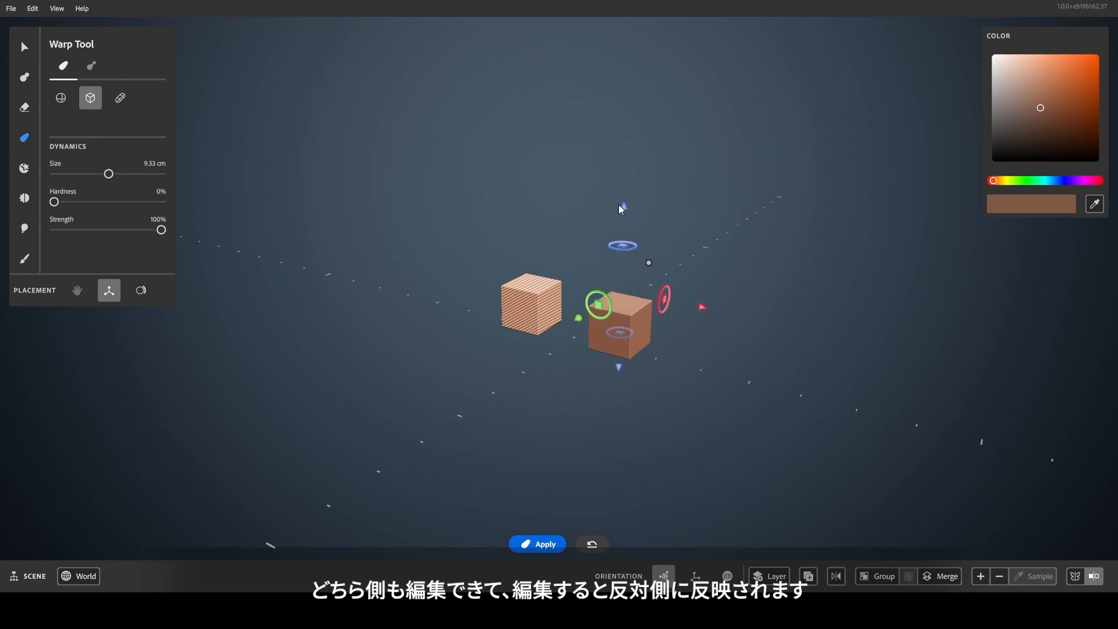
pyautogui.moveTo(620, 206); pyautogui.dragTo(629, 114)
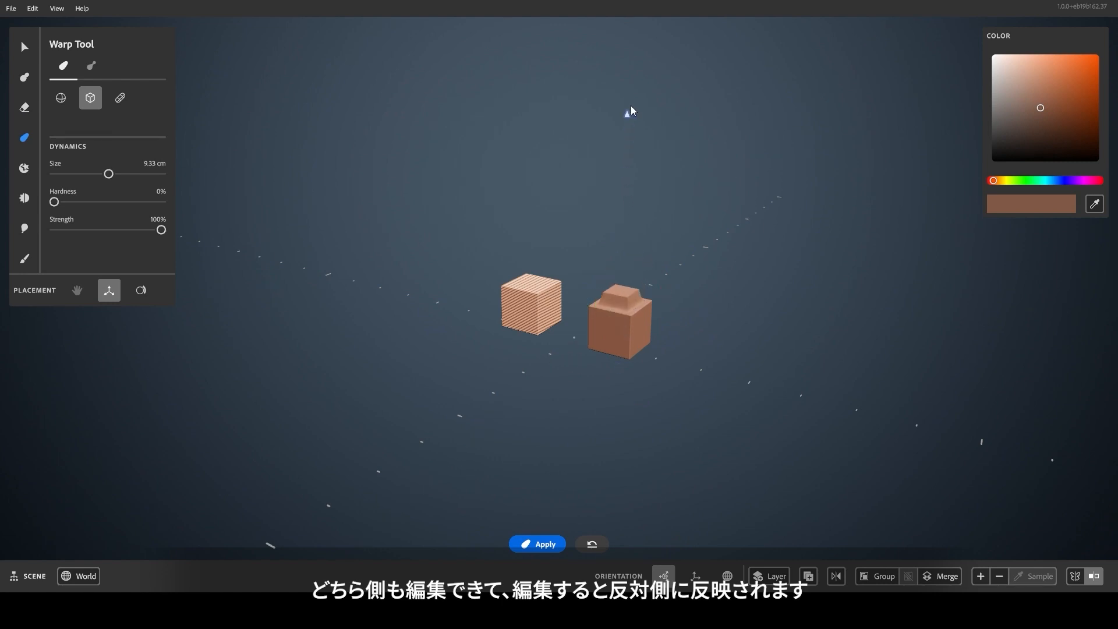
pyautogui.moveTo(643, 72); pyautogui.dragTo(650, 54)
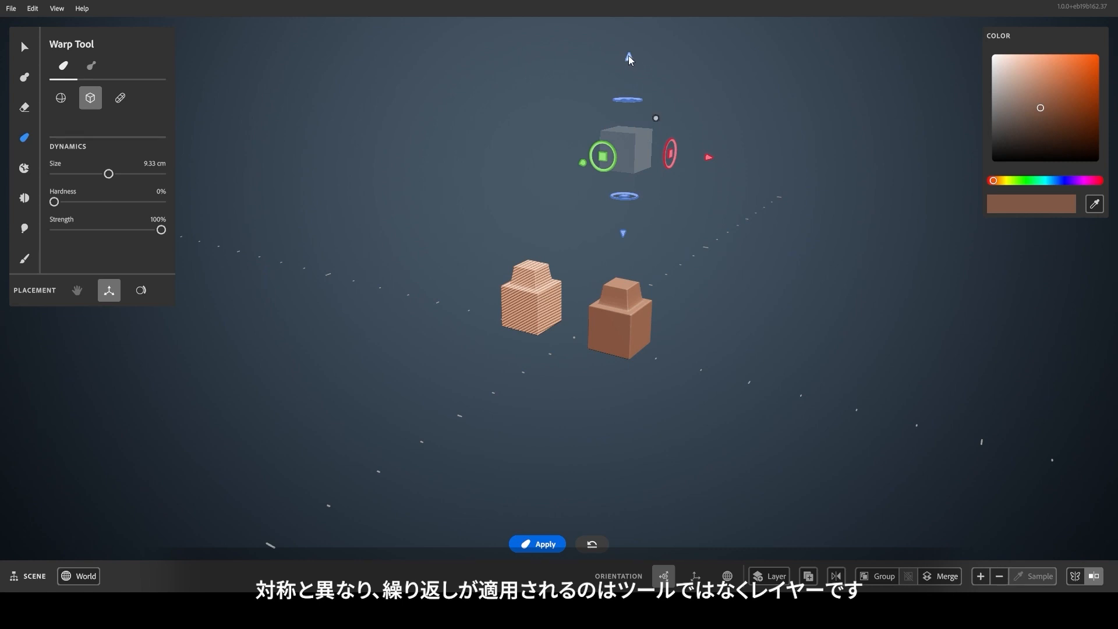
pyautogui.click(1094, 576)
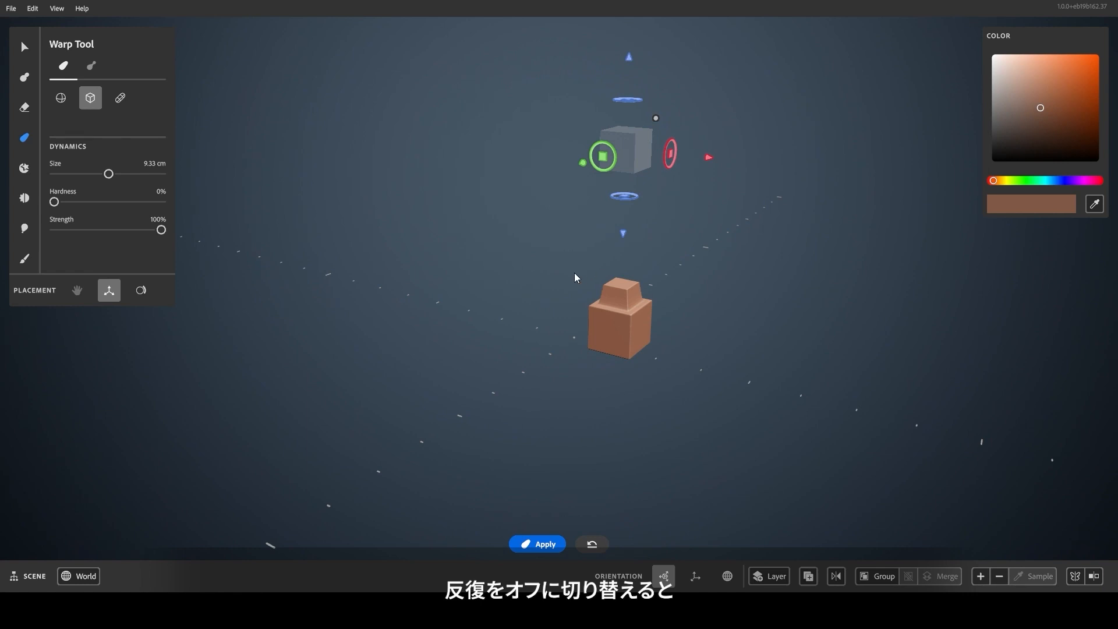
pyautogui.click(1093, 576)
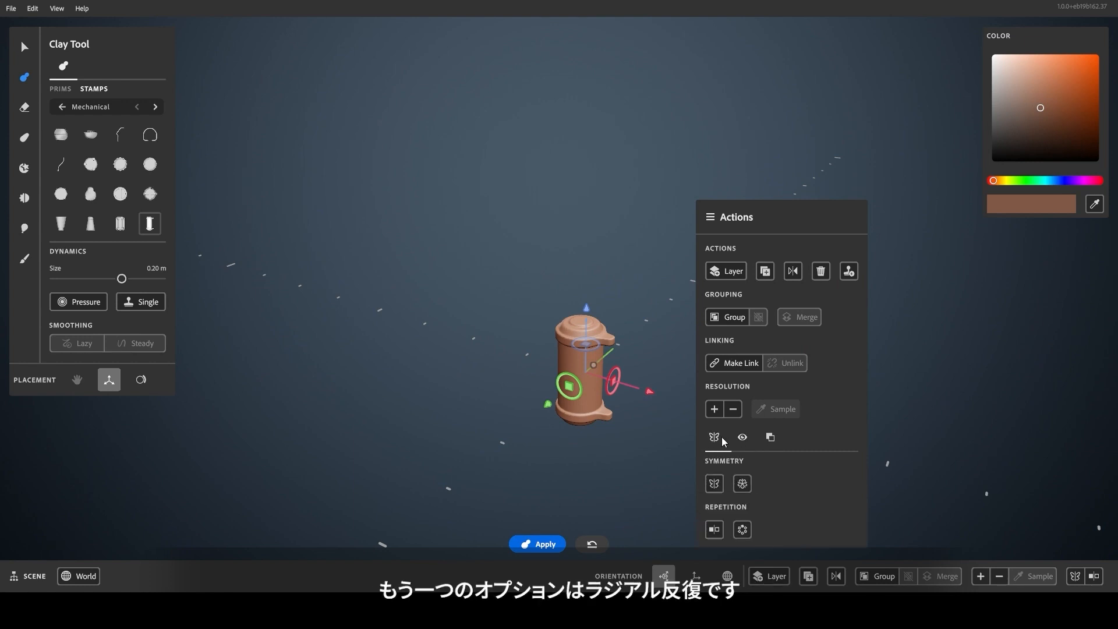
# Set radial repetition with 11 copies on the capped cylinder layer and move it outward along the red axis.
pyautogui.click(743, 527)
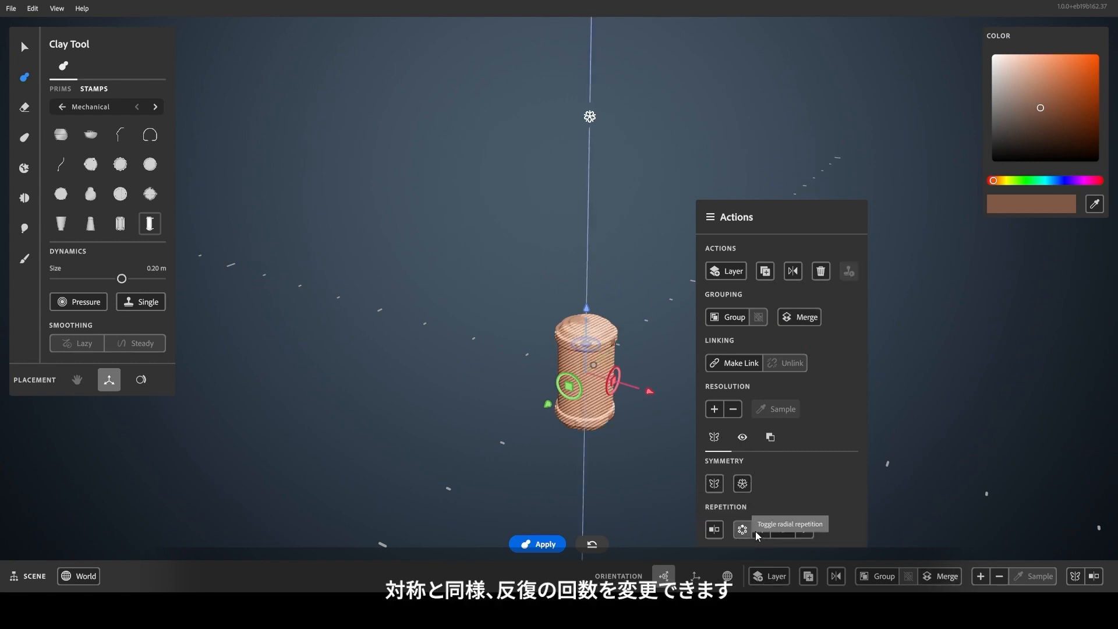
pyautogui.click(805, 536)
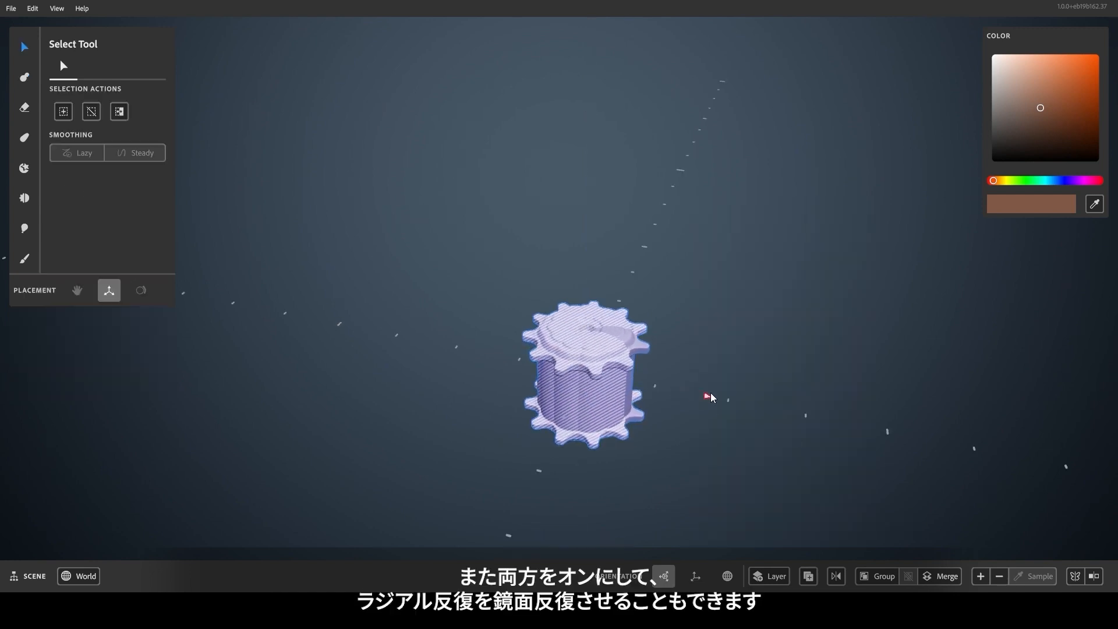
pyautogui.moveTo(710, 394); pyautogui.dragTo(788, 416)
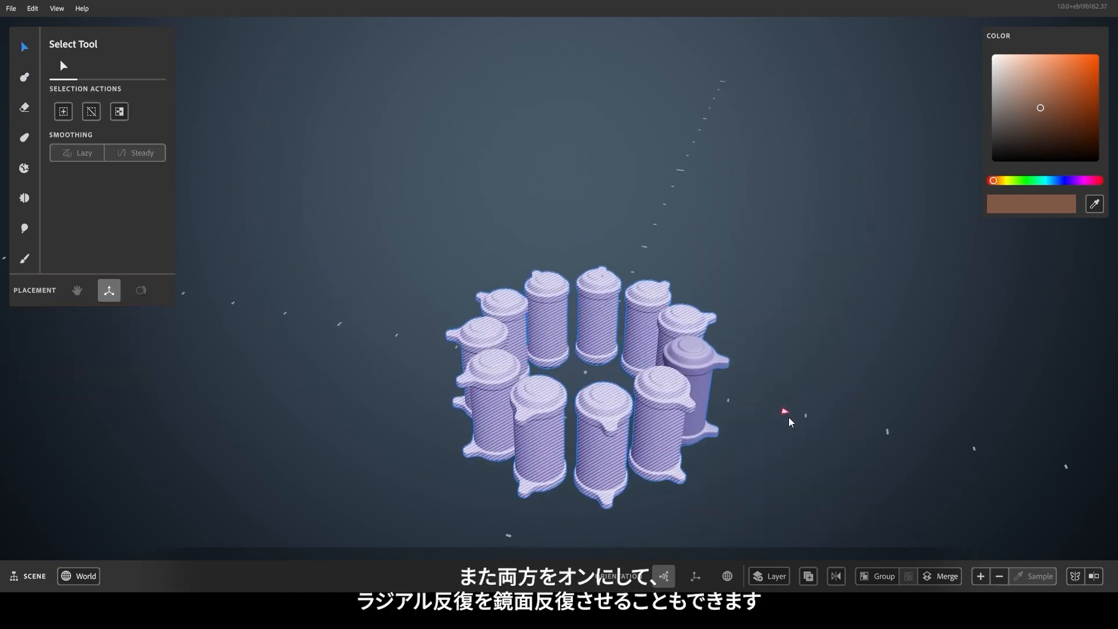
pyautogui.moveTo(701, 404); pyautogui.dragTo(675, 393)
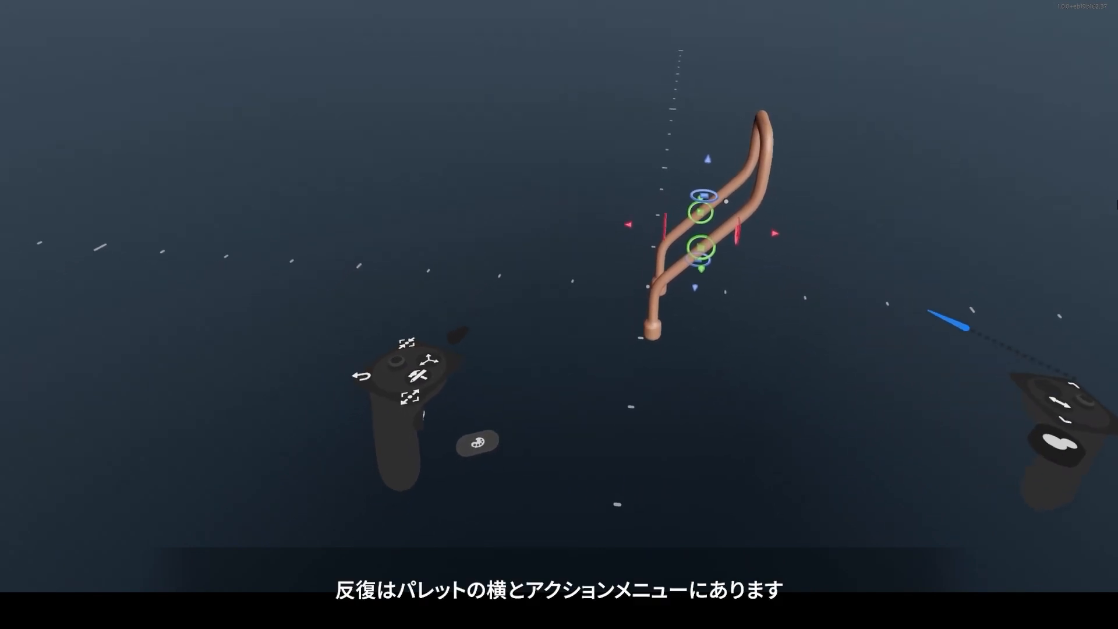
# Turn on radial repetition for the box-shaped part and move it outward along the red axis.
pyautogui.click(655, 417)
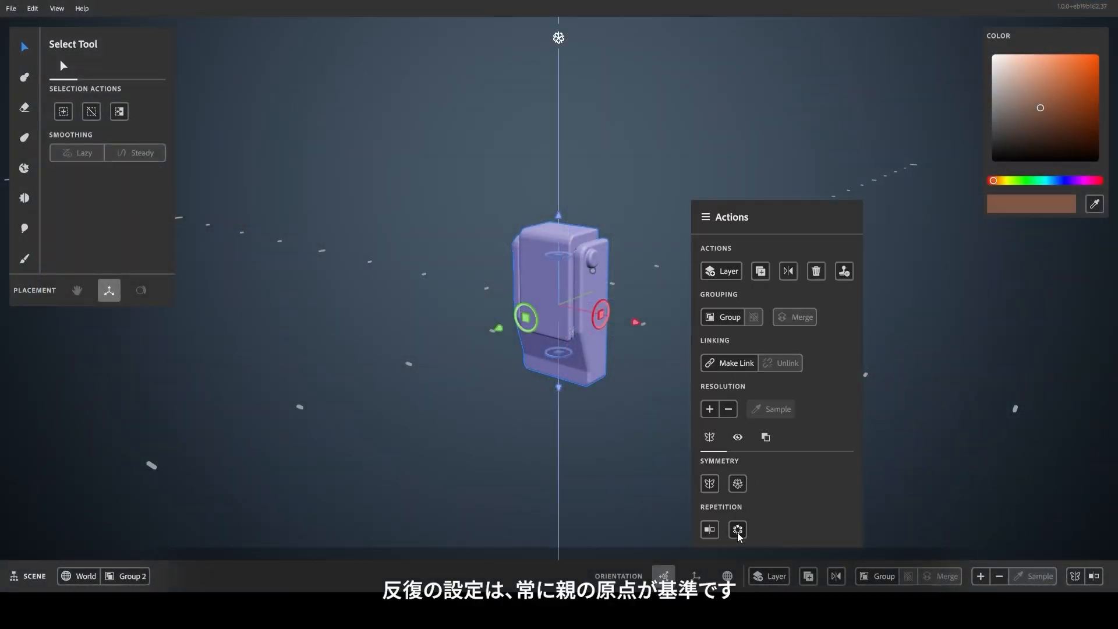
pyautogui.click(626, 432)
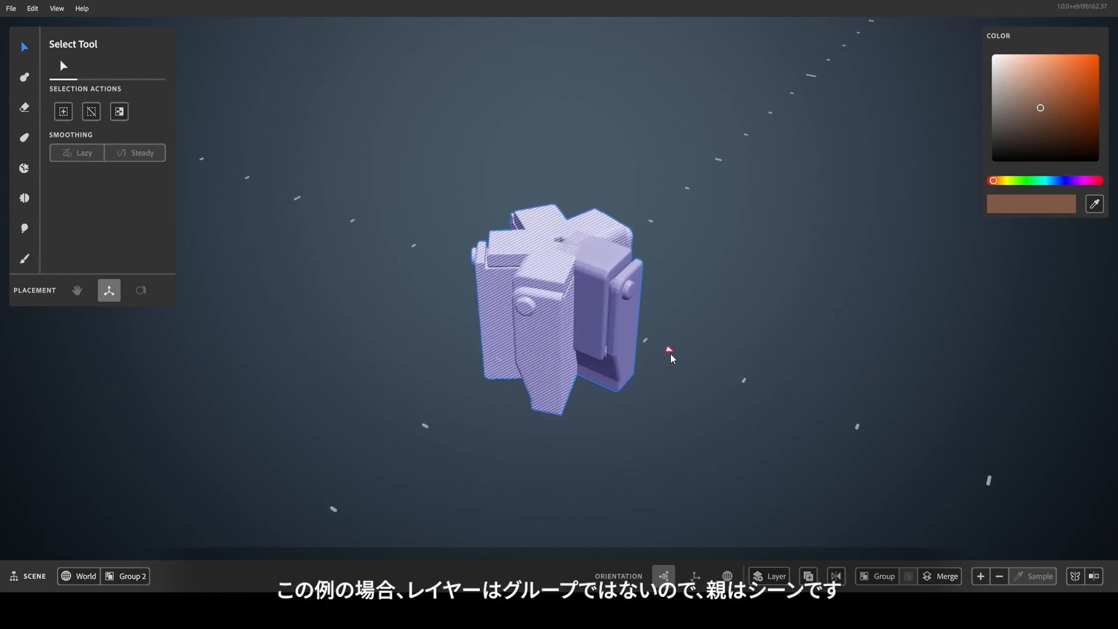
pyautogui.moveTo(720, 398); pyautogui.dragTo(745, 411)
pyautogui.keyDown('alt'); pyautogui.moveTo(622, 407); pyautogui.dragTo(640, 521); pyautogui.keyUp('alt')
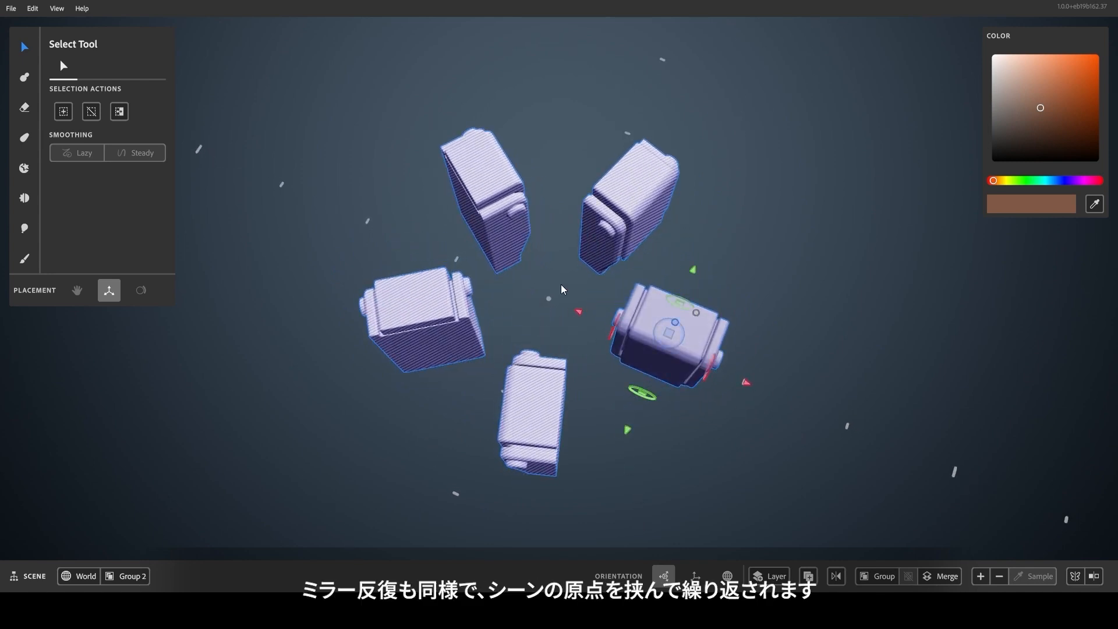
# Shift the radially repeated box in the horizontal plane relative to the scene origin.
pyautogui.keyDown('alt'); pyautogui.moveTo(618, 430); pyautogui.dragTo(715, 369); pyautogui.keyUp('alt')
pyautogui.keyDown('alt'); pyautogui.moveTo(547, 393); pyautogui.dragTo(678, 296); pyautogui.keyUp('alt')
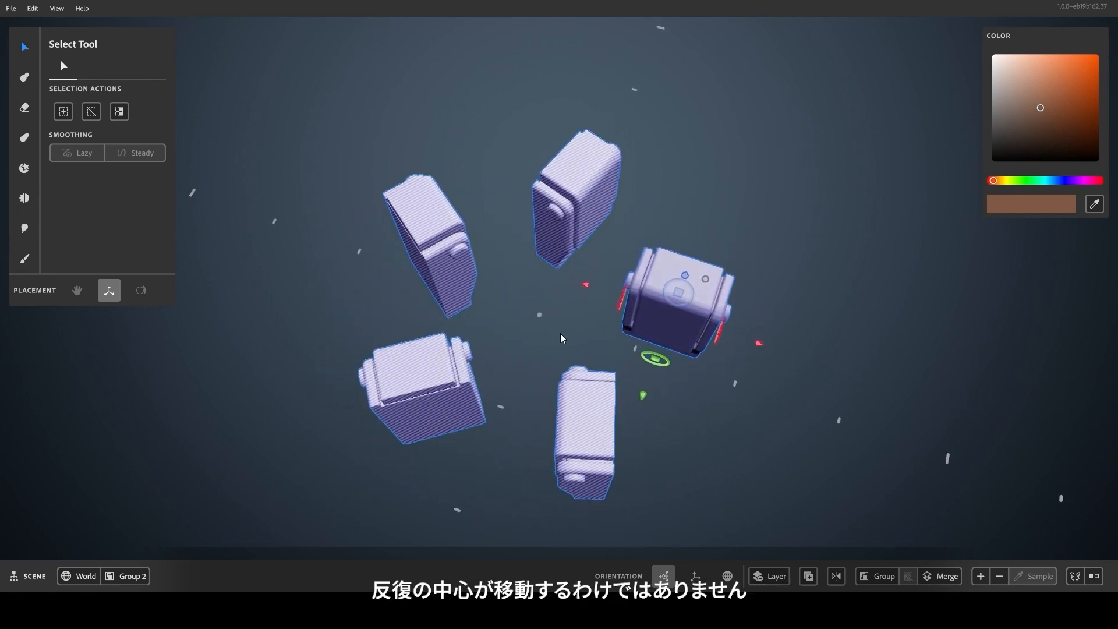
pyautogui.keyDown('alt'); pyautogui.moveTo(655, 387); pyautogui.dragTo(667, 288); pyautogui.keyUp('alt')
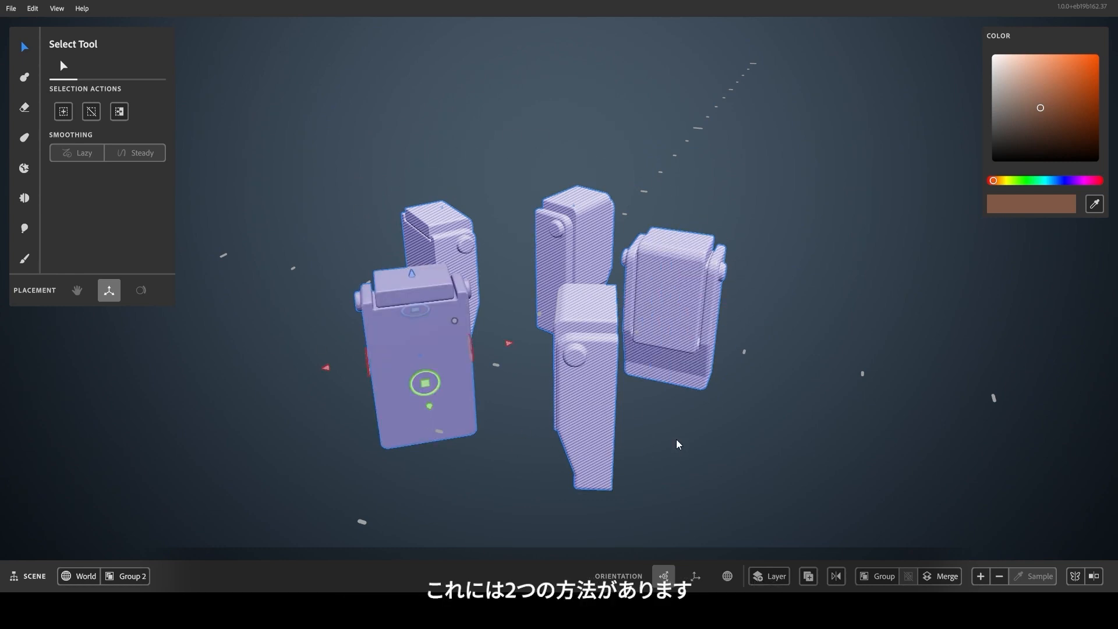
pyautogui.keyDown('alt'); pyautogui.moveTo(677, 428); pyautogui.dragTo(673, 440); pyautogui.keyUp('alt')
# Merge the five radially repeated boxes into a single layer and move the merged result.
pyautogui.rightClick(434, 321)
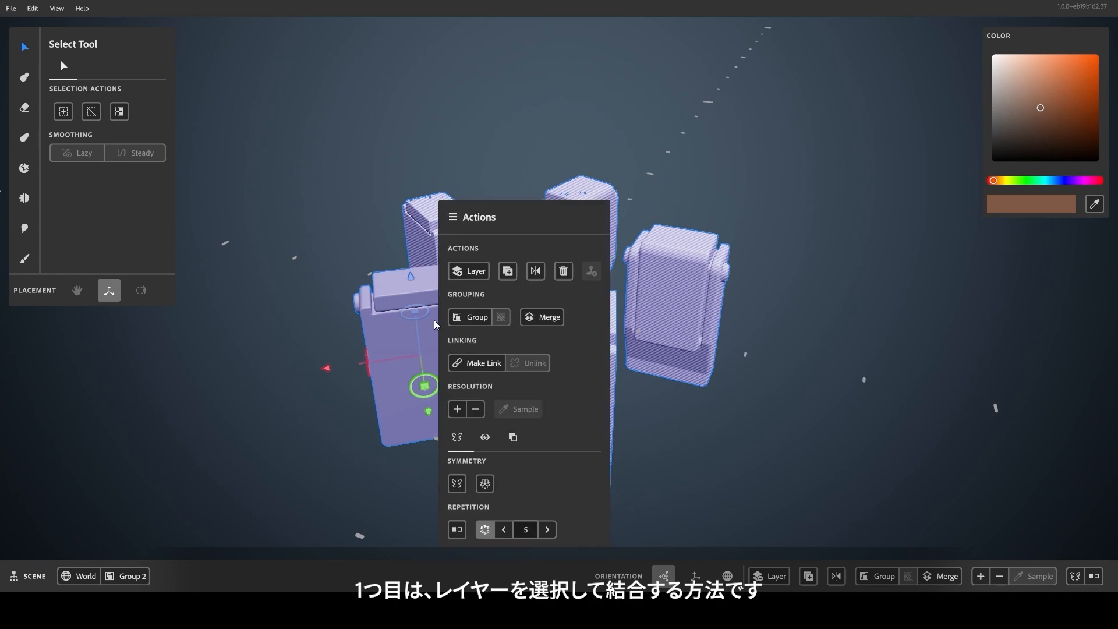
pyautogui.click(547, 318)
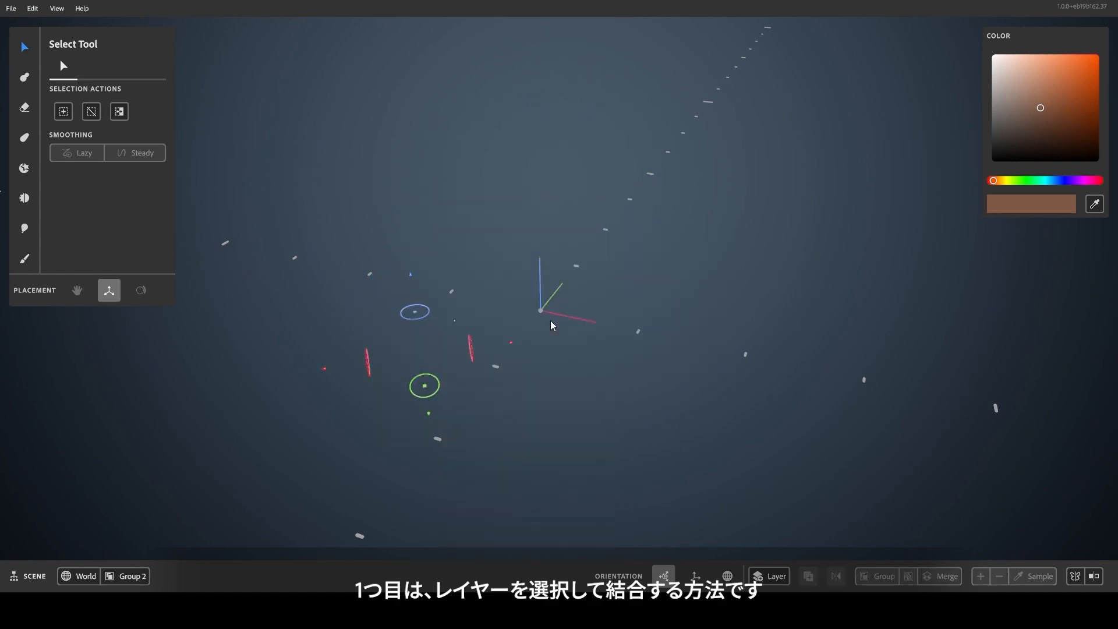
pyautogui.click(742, 300)
pyautogui.moveTo(467, 278); pyautogui.dragTo(486, 321)
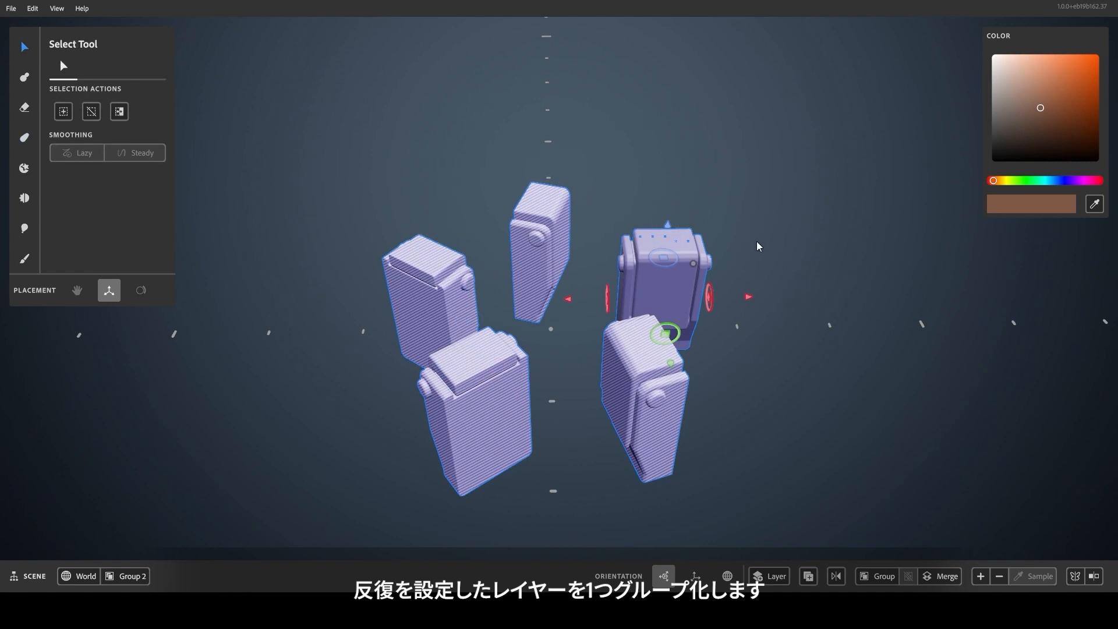
# Group the radially repeated box layer and move the group horizontally away from the scene origin.
pyautogui.rightClick(759, 246)
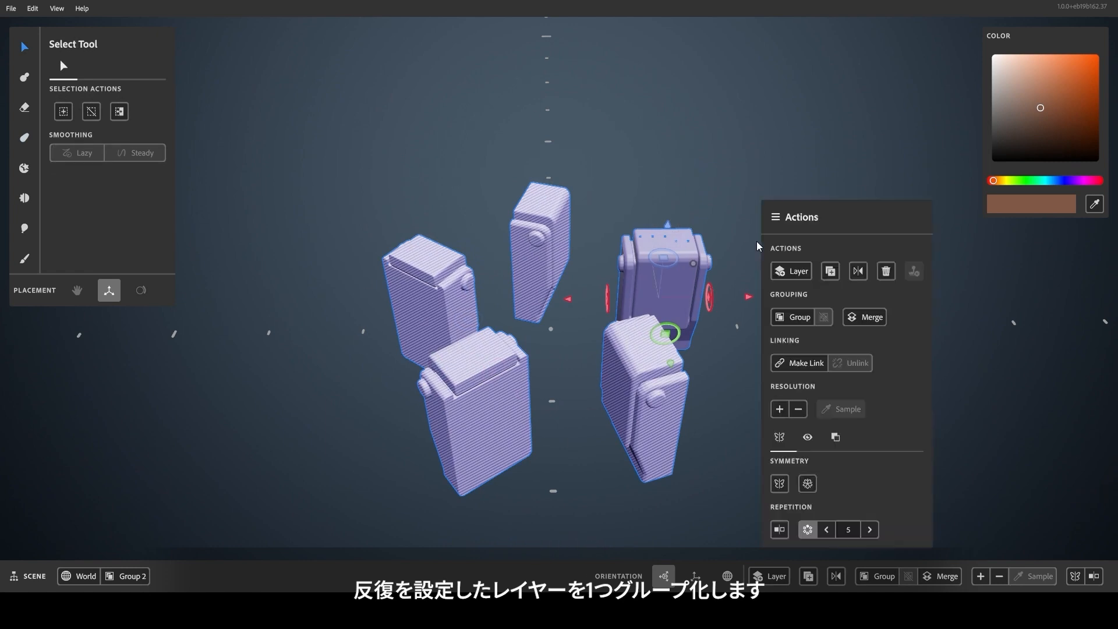
pyautogui.click(801, 319)
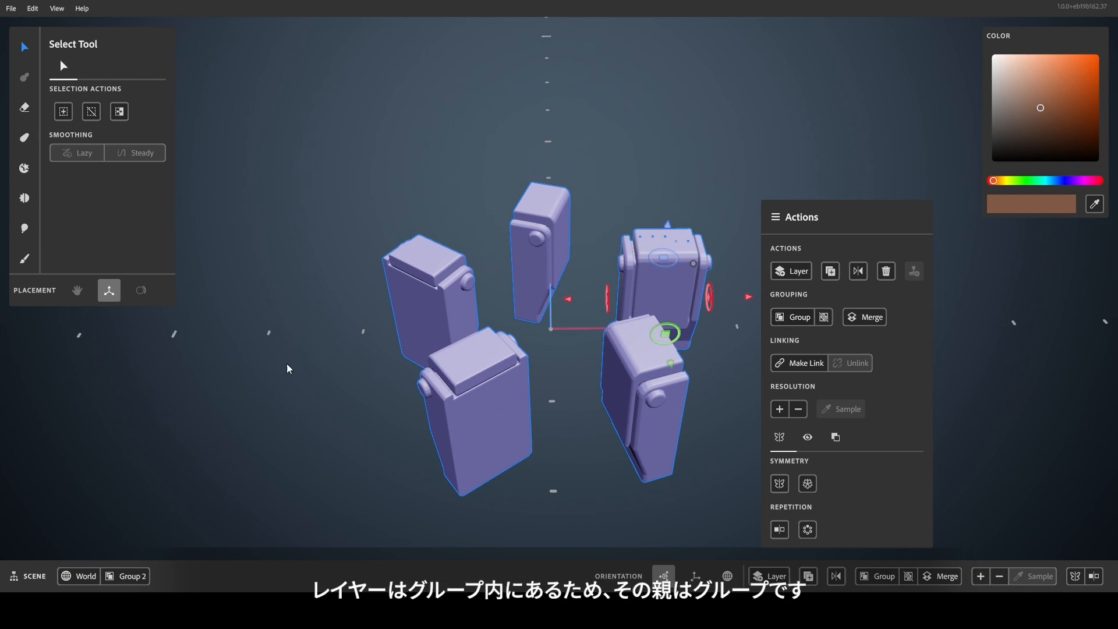
pyautogui.click(661, 253)
pyautogui.moveTo(663, 260); pyautogui.dragTo(841, 249)
# Enter the group, try moving the box layer along the red axis, and undo that move.
pyautogui.moveTo(857, 257)
pyautogui.mouseDown()
pyautogui.moveTo(834, 260)
pyautogui.moveTo(794, 235)
pyautogui.moveTo(829, 180)
pyautogui.moveTo(891, 257)
pyautogui.moveTo(852, 257)
pyautogui.mouseUp()
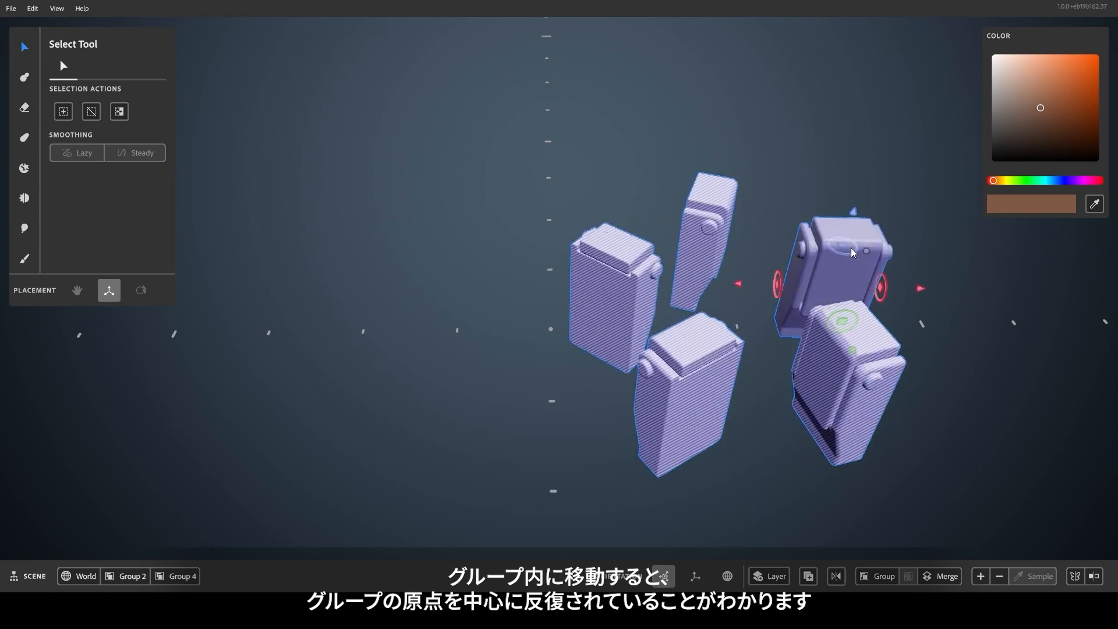
pyautogui.moveTo(925, 290)
pyautogui.mouseDown()
pyautogui.moveTo(1006, 289)
pyautogui.moveTo(918, 292)
pyautogui.moveTo(970, 298)
pyautogui.mouseUp()
pyautogui.hotkey('ctrl', 'z')
pyautogui.keyDown('alt'); pyautogui.moveTo(831, 326); pyautogui.dragTo(793, 413); pyautogui.keyUp('alt')
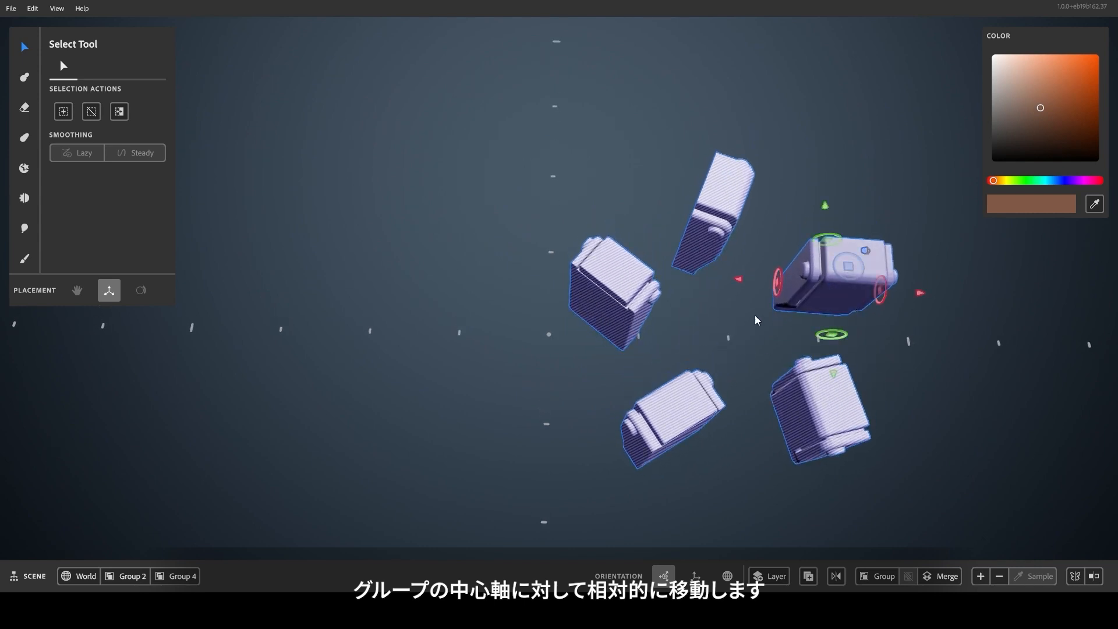
# Ungroup the repeated boxes and move the original box horizontally toward the scene origin.
pyautogui.rightClick(828, 276)
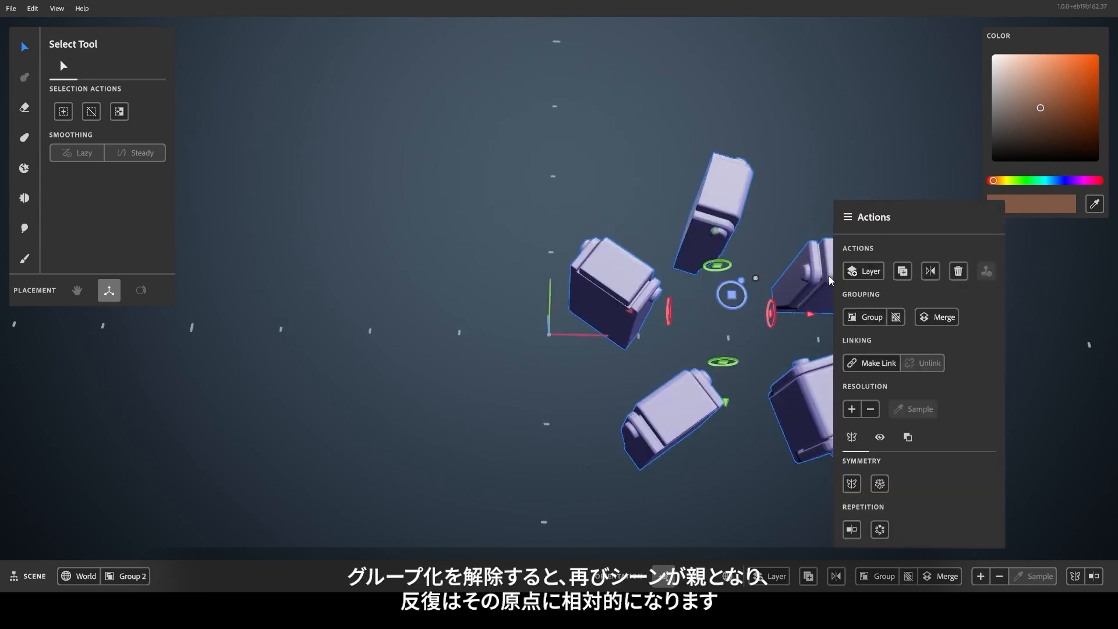
pyautogui.click(896, 322)
pyautogui.click(614, 402)
pyautogui.scroll(-5, 703, 344)
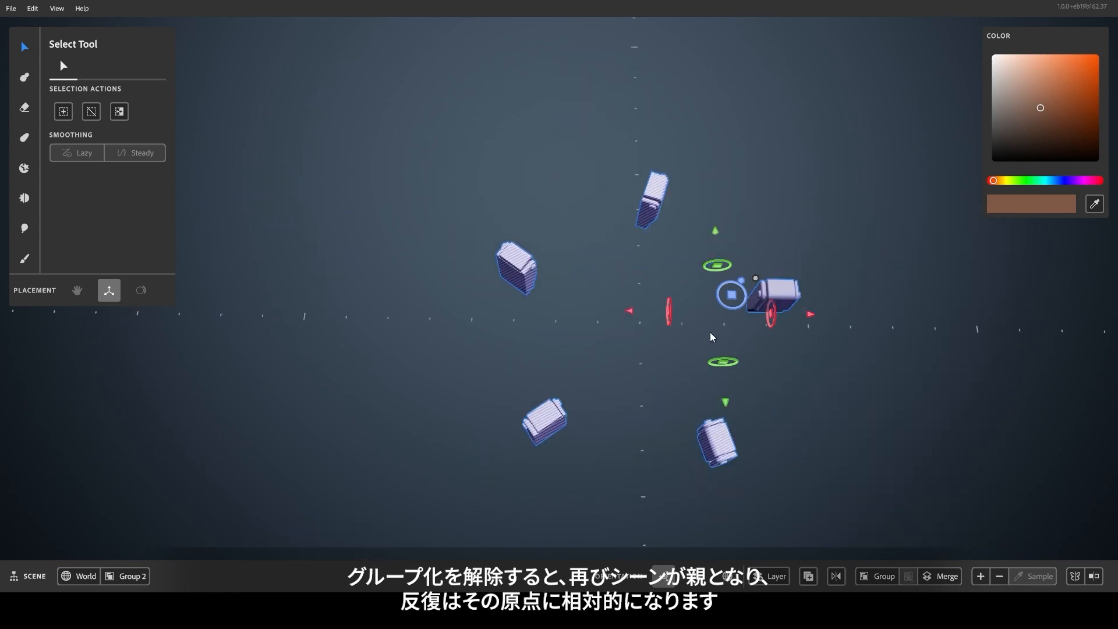
pyautogui.moveTo(732, 299); pyautogui.dragTo(664, 305)
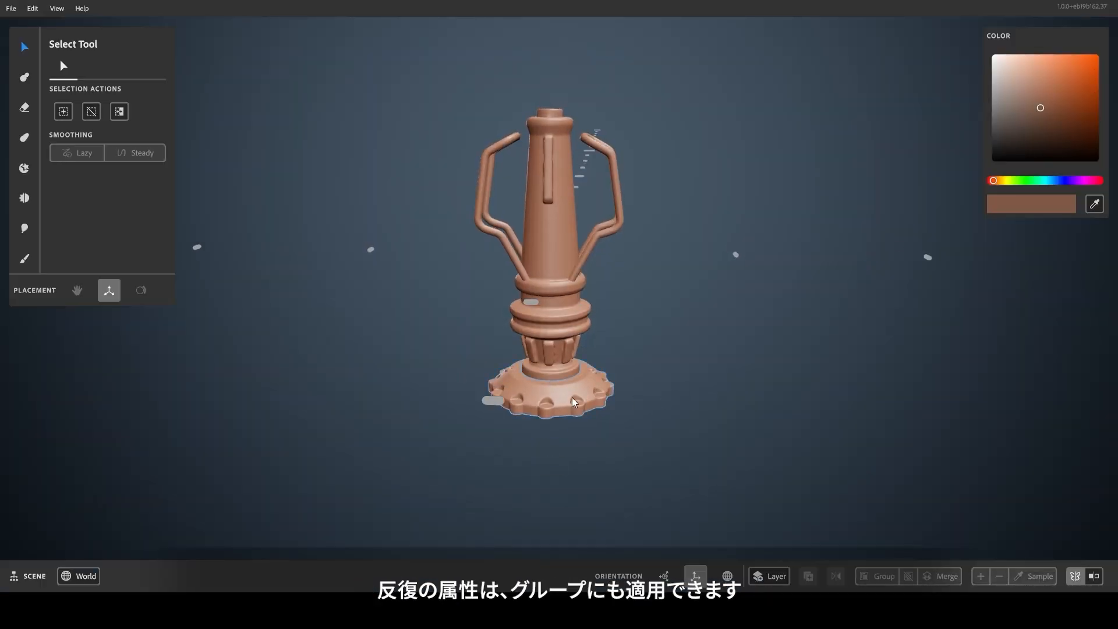
# Group the lantern's layers and repeat the group radially five times around the scene origin.
pyautogui.keyDown('shift'); pyautogui.click(579, 332); pyautogui.keyUp('shift')
pyautogui.keyDown('shift'); pyautogui.click(578, 275); pyautogui.keyUp('shift')
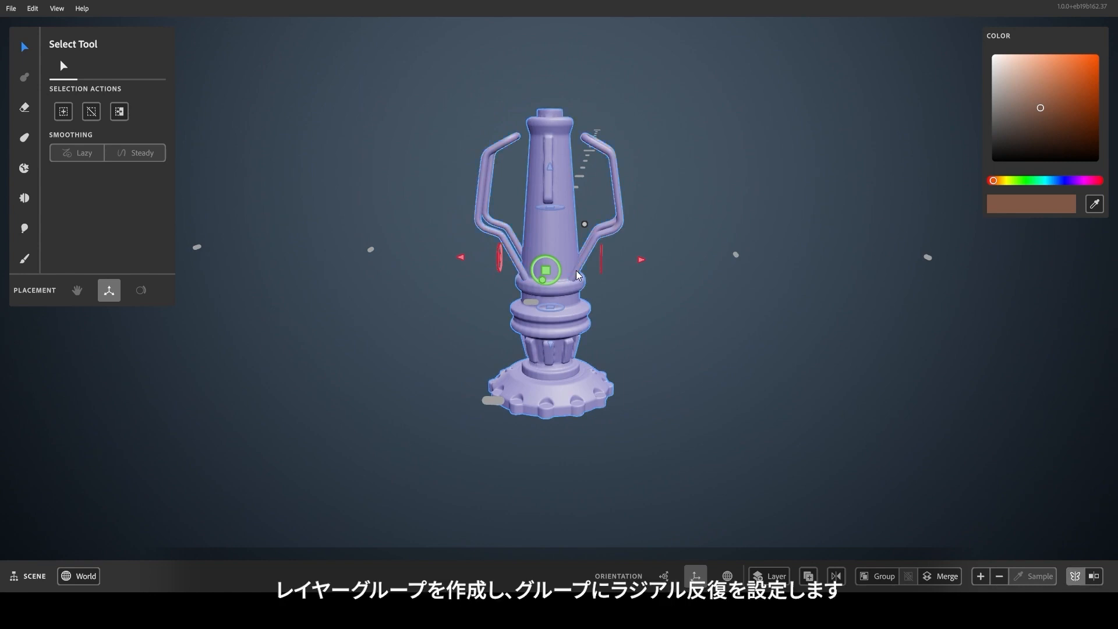
pyautogui.rightClick(579, 275)
pyautogui.click(407, 341)
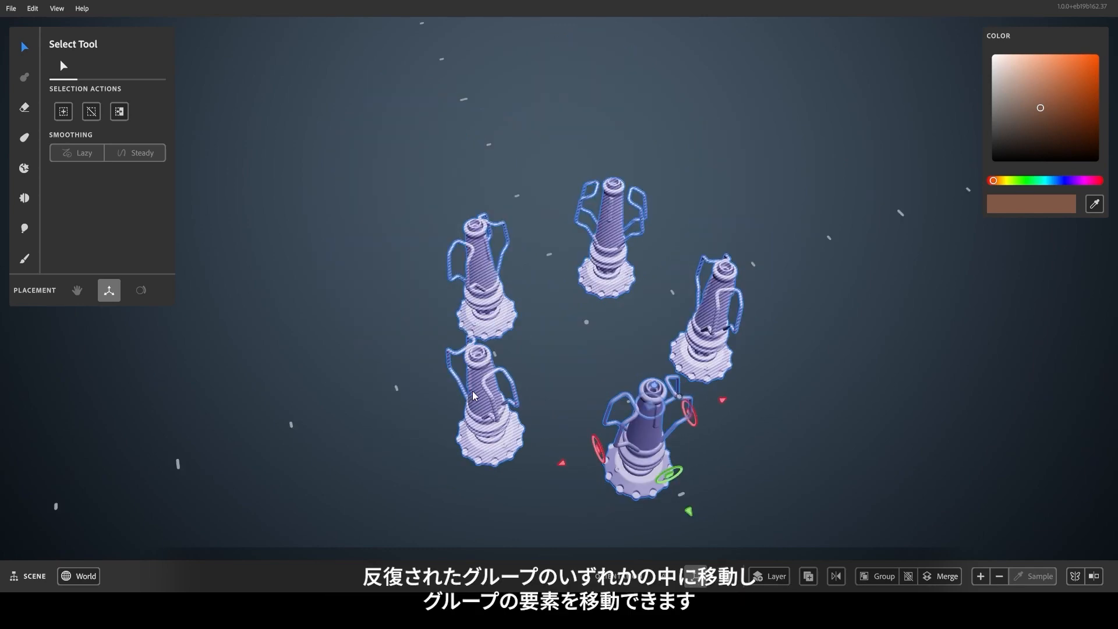
# Enter one repeated lantern group and move its tapered body layer up along the blue axis.
pyautogui.doubleClick(476, 399)
pyautogui.scroll(3, 476, 399)
pyautogui.scroll(3, 477, 395)
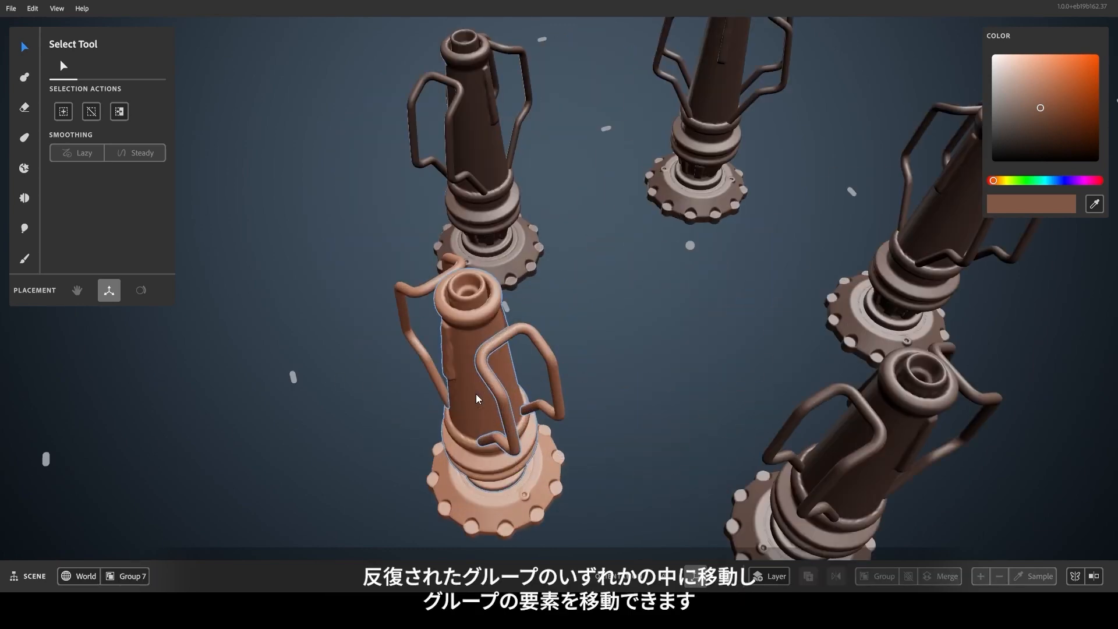
pyautogui.keyDown('alt'); pyautogui.moveTo(478, 395); pyautogui.dragTo(574, 339); pyautogui.keyUp('alt')
pyautogui.click(504, 351)
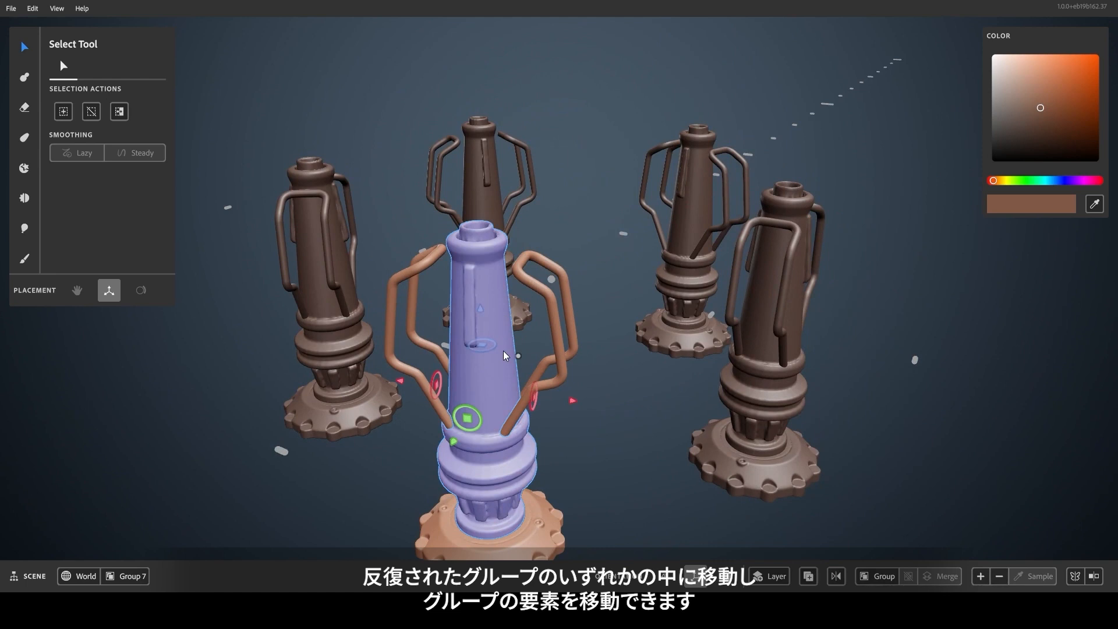
pyautogui.moveTo(481, 311); pyautogui.dragTo(517, 249)
pyautogui.moveTo(610, 332)
pyautogui.keyDown('alt'); pyautogui.mouseDown()
pyautogui.moveTo(468, 330)
pyautogui.moveTo(455, 306)
pyautogui.moveTo(671, 285)
pyautogui.moveTo(604, 321)
pyautogui.mouseUp(); pyautogui.keyUp('alt')
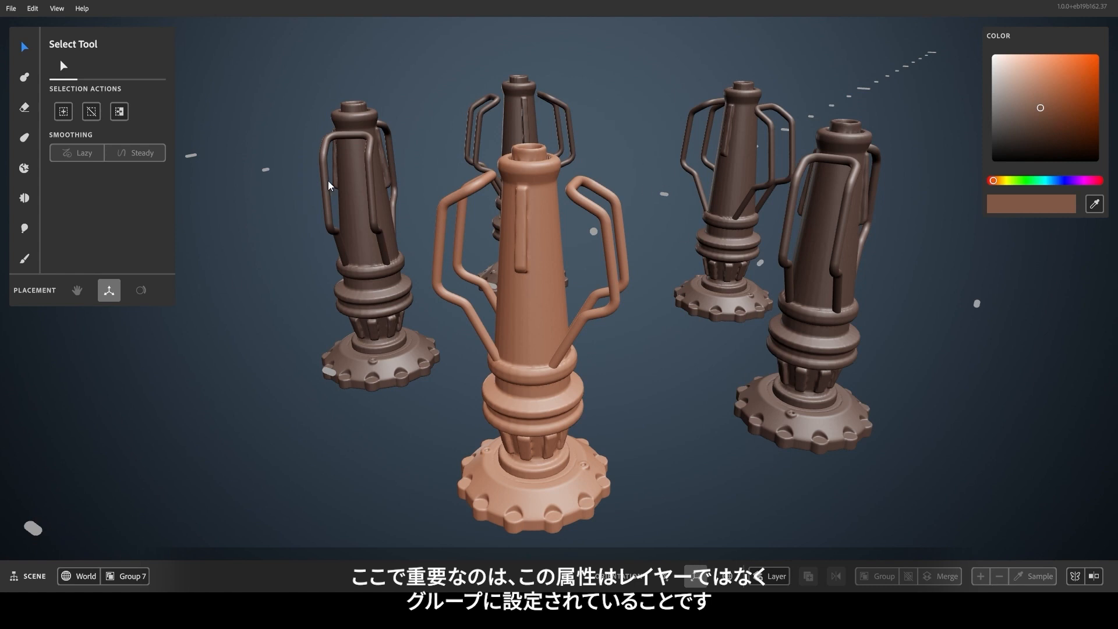
# Turn on mirror repetition for the lantern's tapered body layer inside the group while using the Warp tool.
pyautogui.click(529, 321)
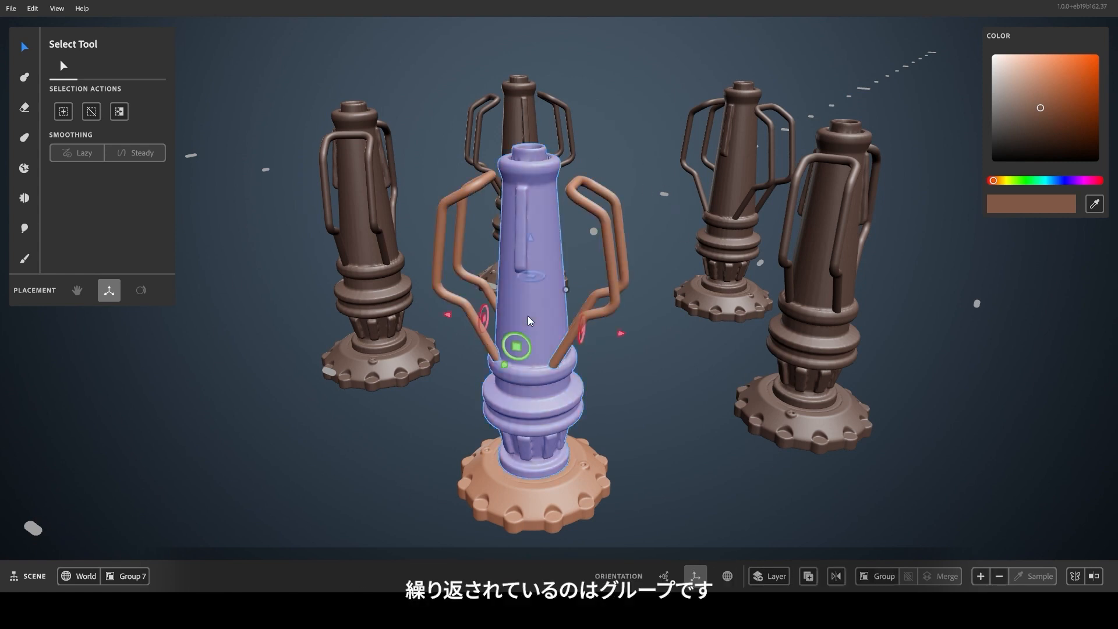
pyautogui.press('w')
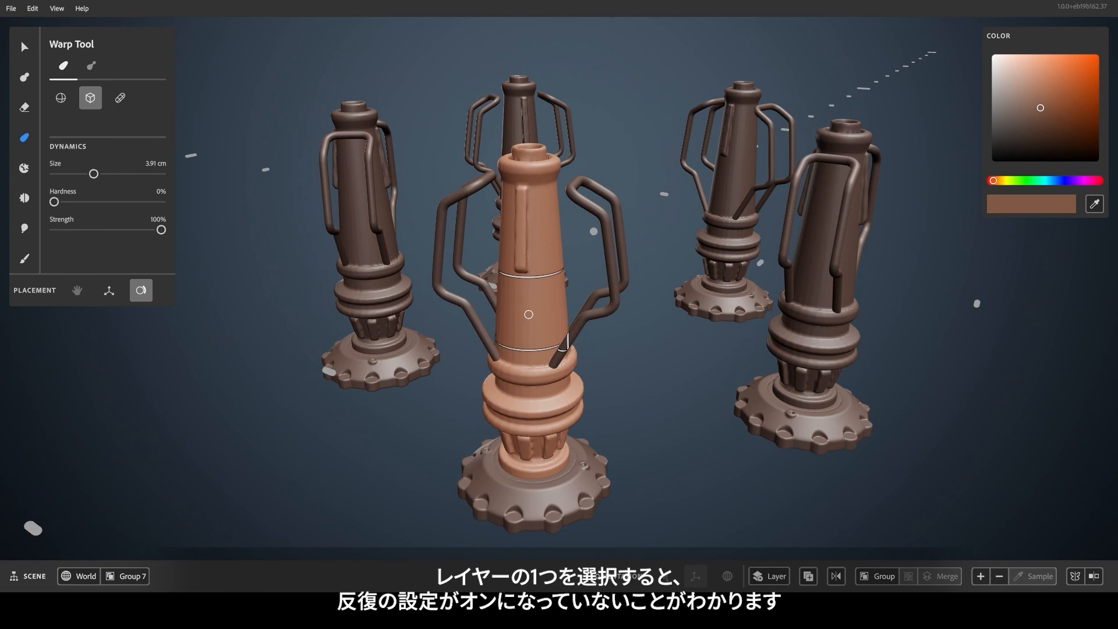
pyautogui.rightClick(662, 363)
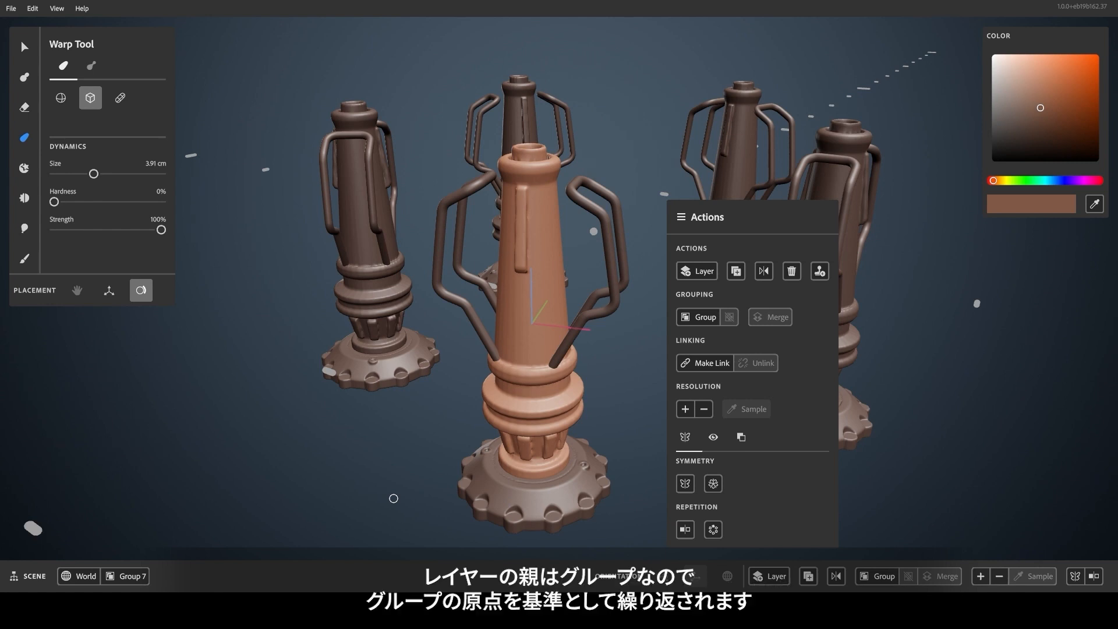
pyautogui.click(686, 535)
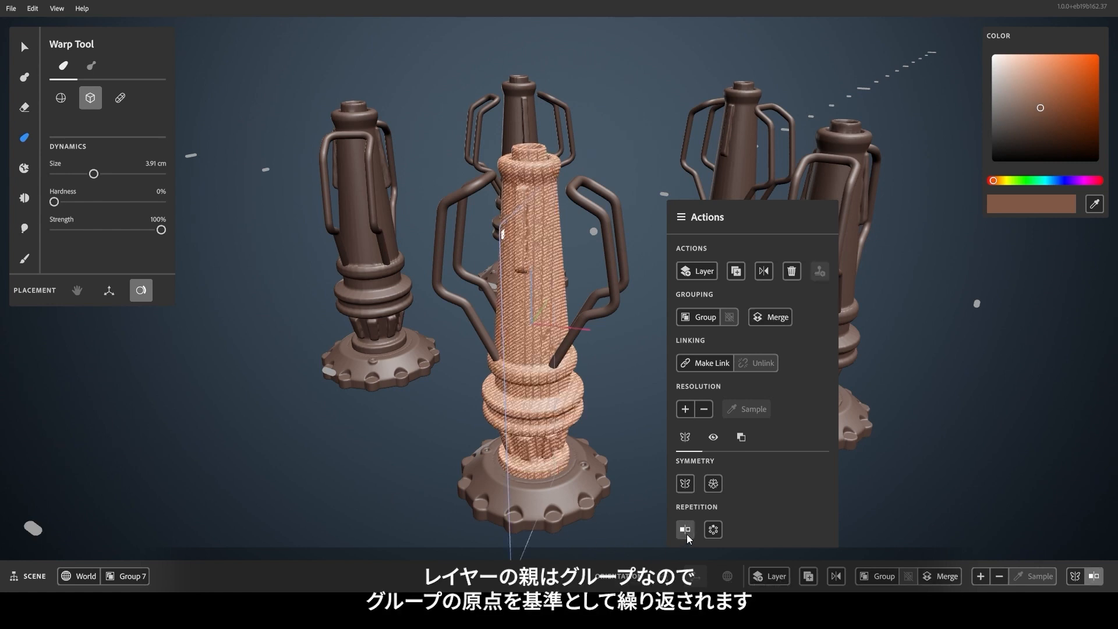
# Move the mirror-repeated tapered body layer inside the lantern group with the Select tool.
pyautogui.click(25, 47)
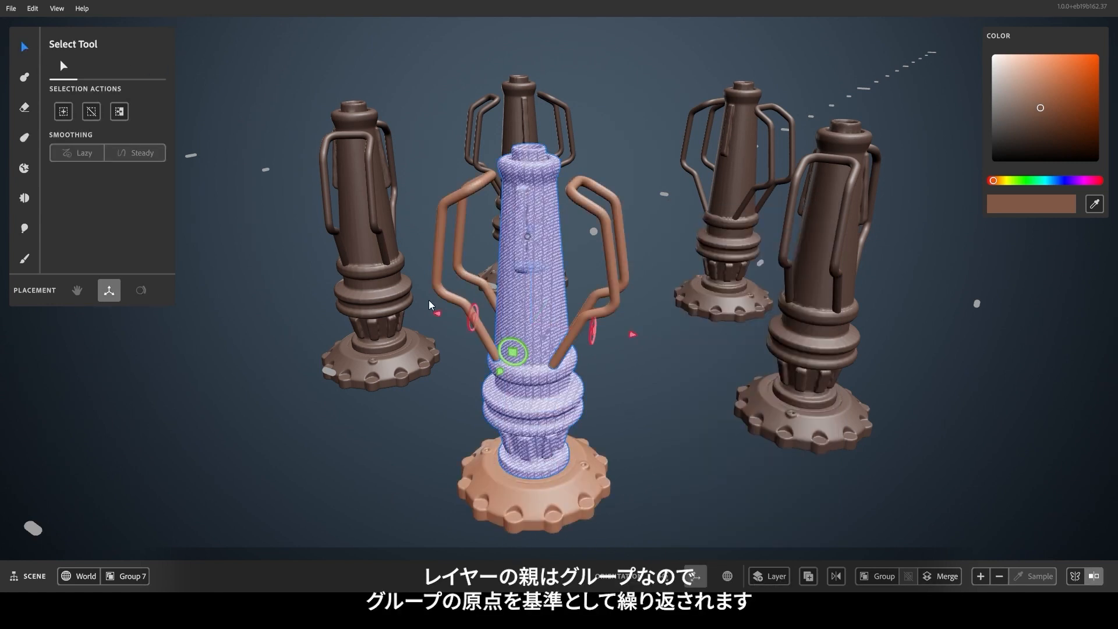
pyautogui.moveTo(638, 336); pyautogui.dragTo(647, 449)
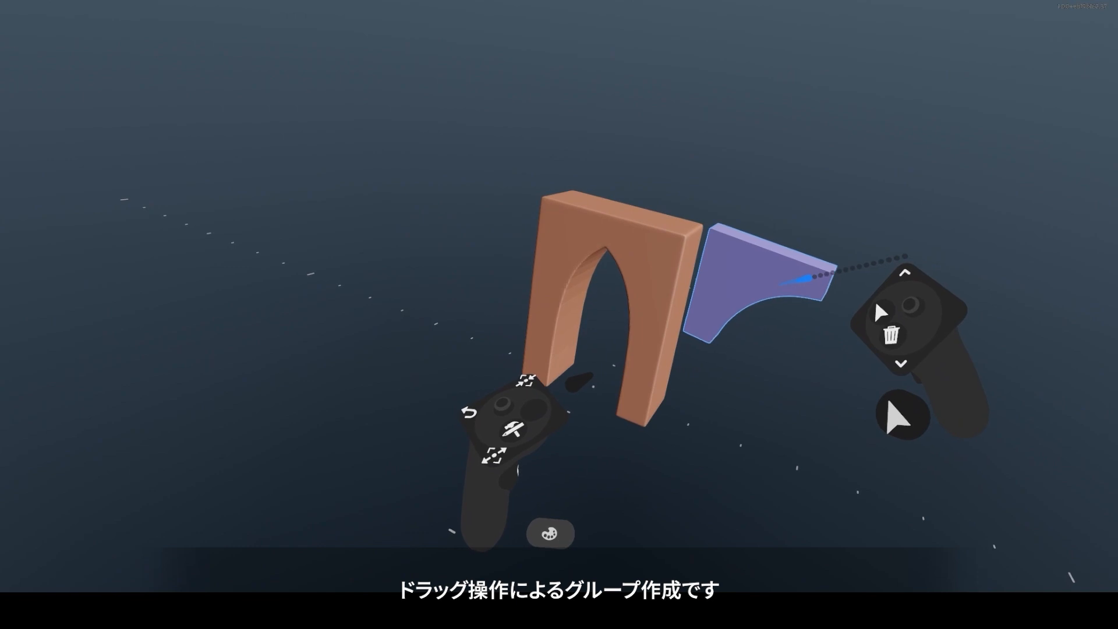
# Group the small bracket with the mirror-repeated pointed arch by dropping it onto the arch, placing it against the arch's outer upper edge.
pyautogui.moveTo(786, 279); pyautogui.dragTo(801, 305)
pyautogui.moveTo(737, 267); pyautogui.dragTo(757, 263)
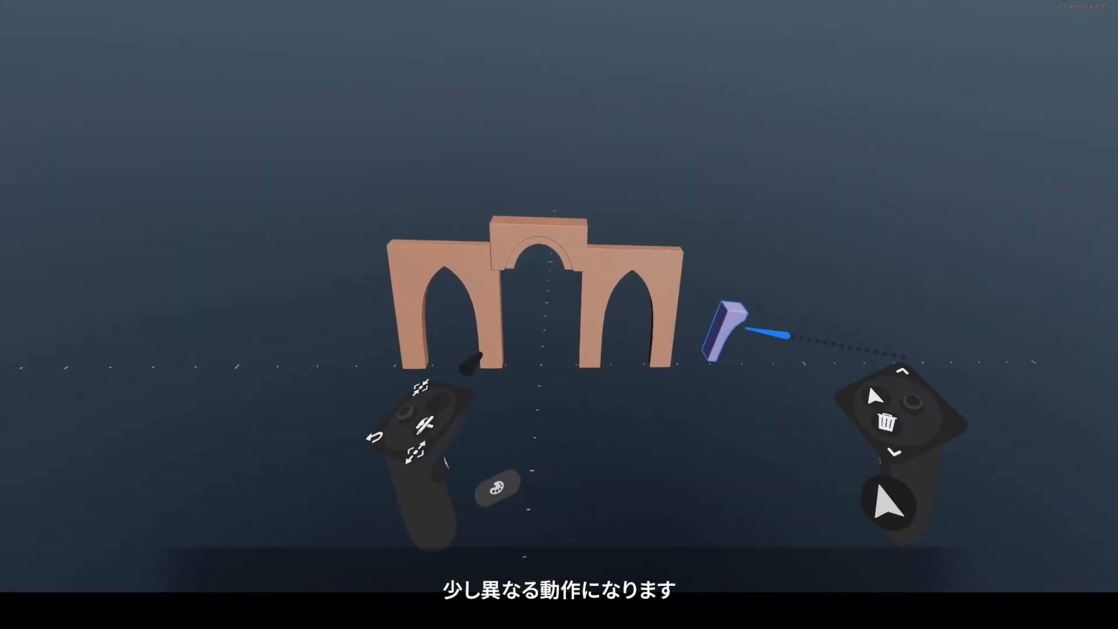
pyautogui.moveTo(735, 313); pyautogui.dragTo(881, 310)
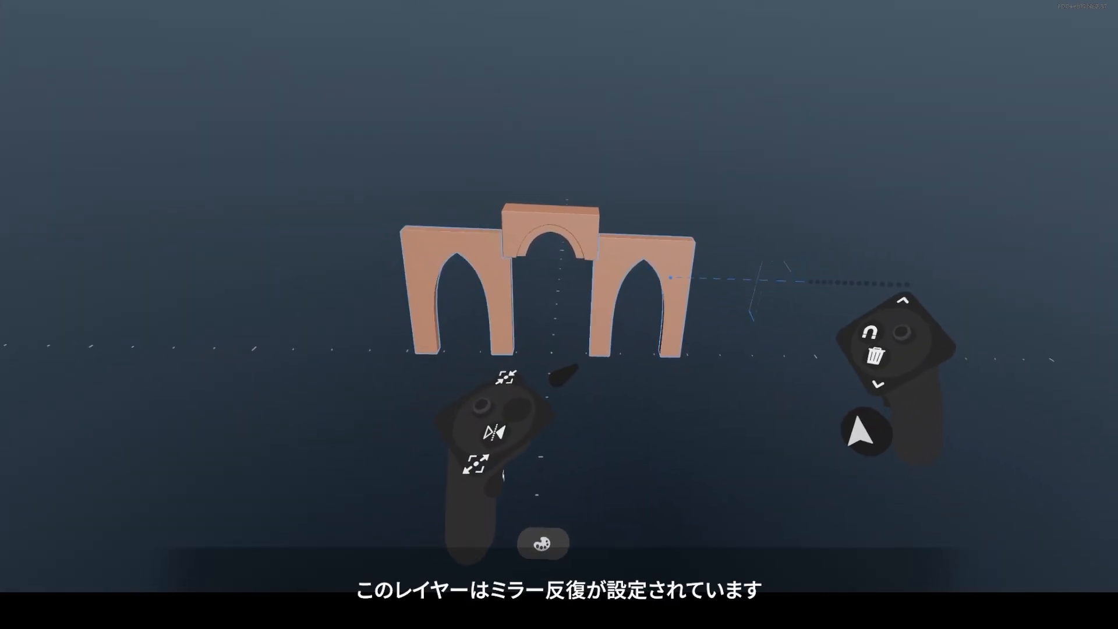
pyautogui.moveTo(804, 271); pyautogui.dragTo(711, 284)
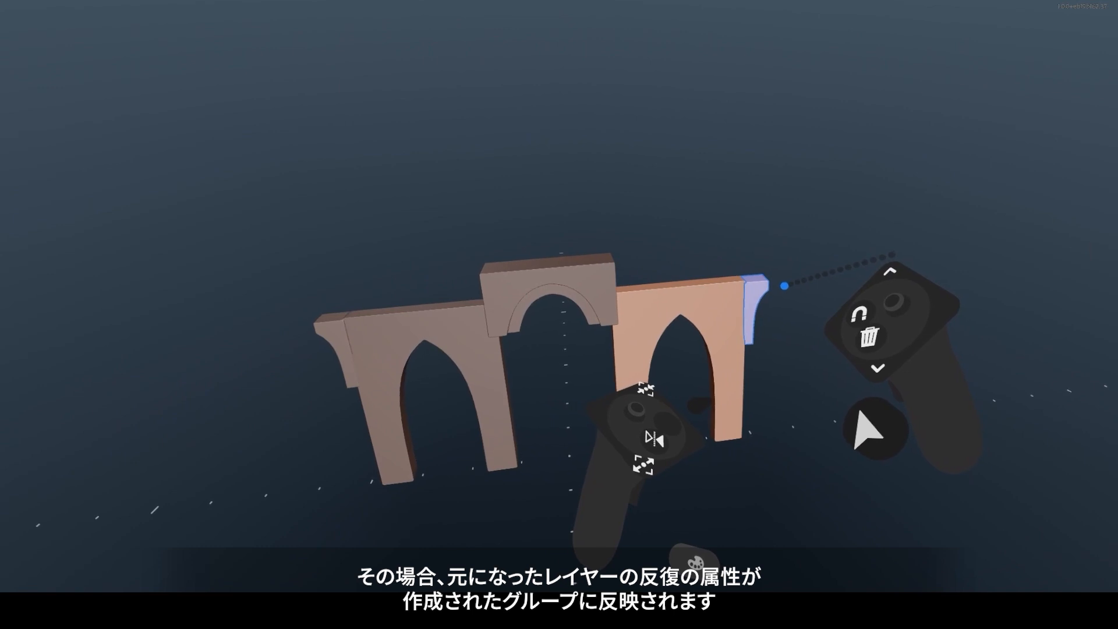
pyautogui.moveTo(778, 267); pyautogui.dragTo(1041, 345, button='middle')
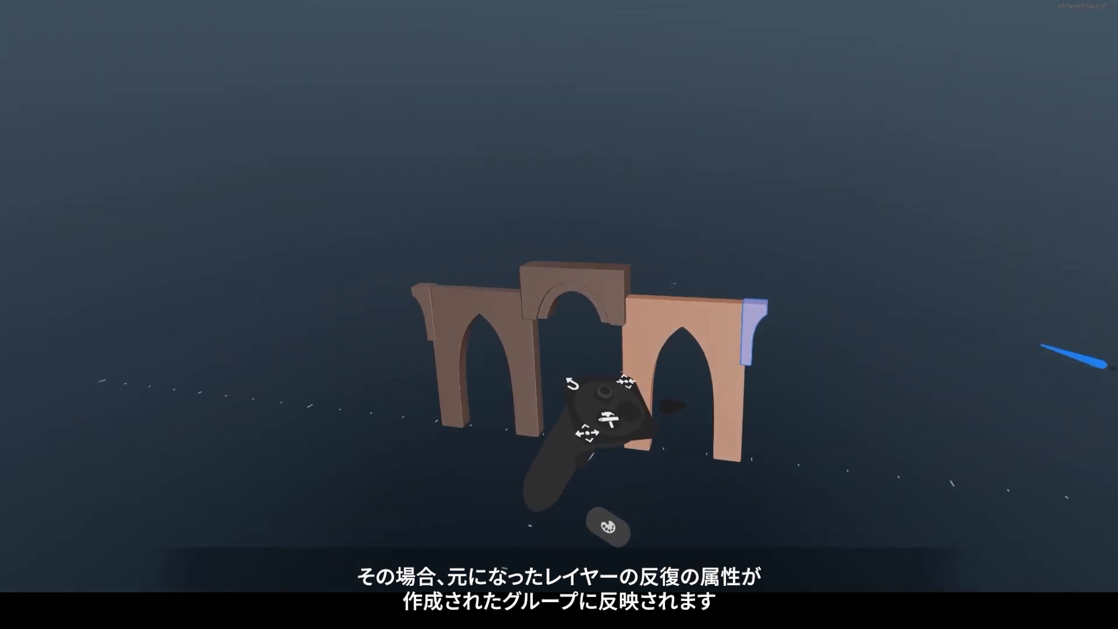
# Examine the symmetry and repetition settings of the bracket inside the new arch group.
pyautogui.press('space')
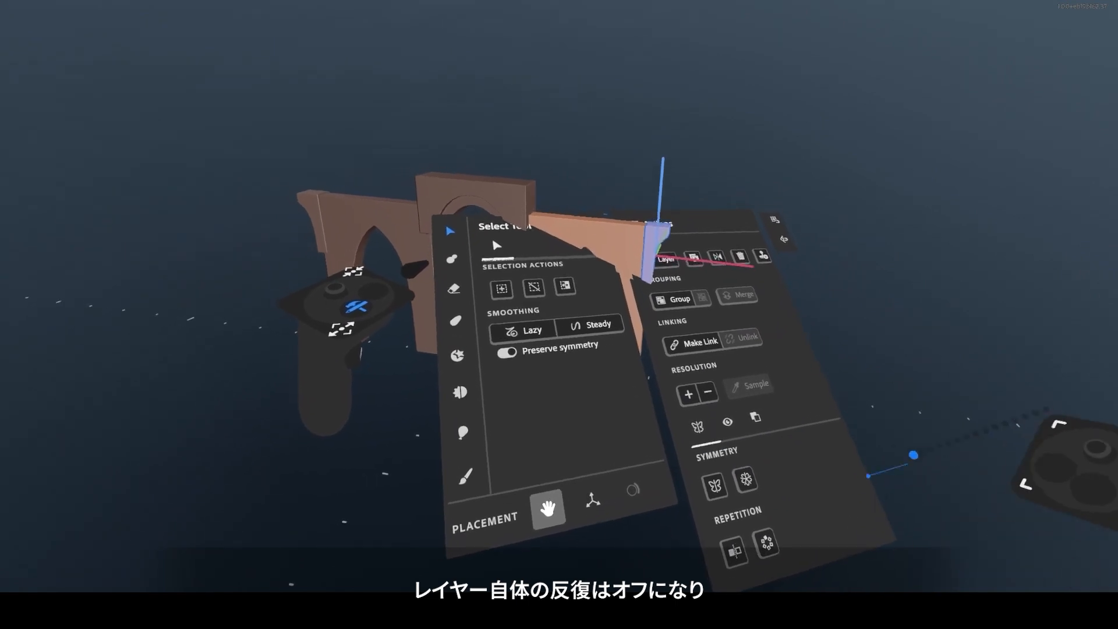
pyautogui.press('space')
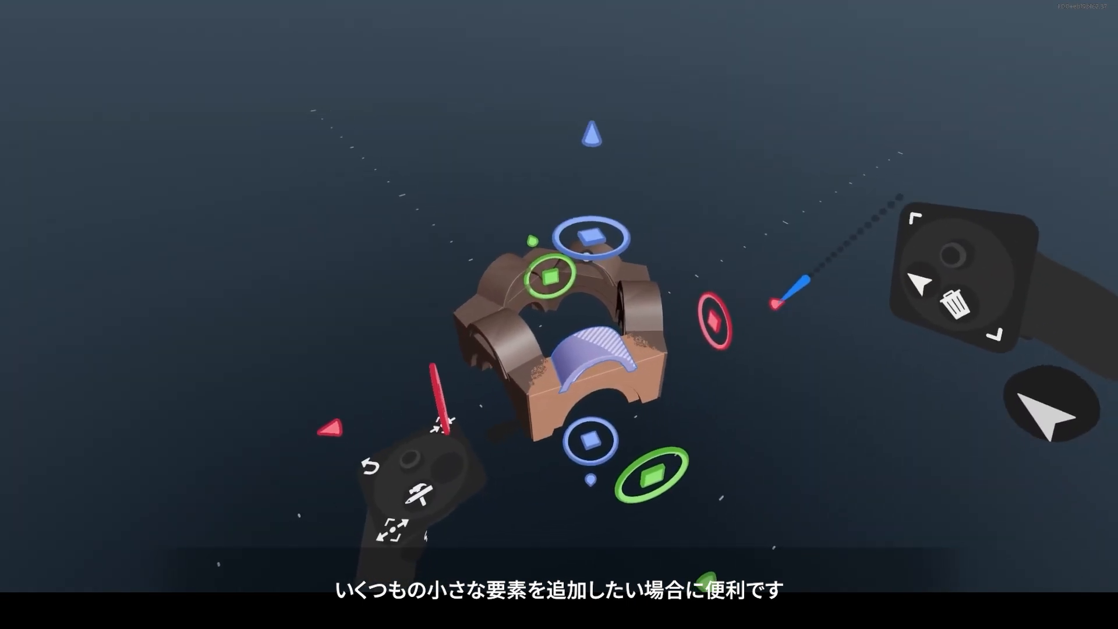
# Duplicate the curved roof layer in the radially repeated arch group and place the copy beside the original.
pyautogui.moveTo(801, 304); pyautogui.dragTo(787, 310)
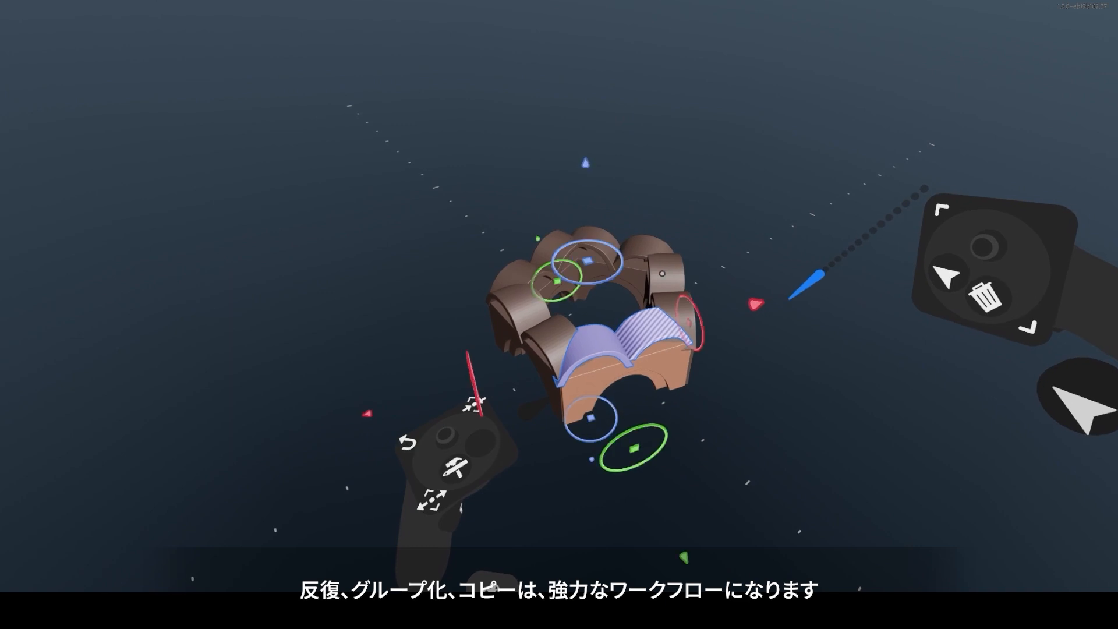
pyautogui.moveTo(790, 302); pyautogui.dragTo(789, 301)
pyautogui.moveTo(665, 271); pyautogui.dragTo(666, 270)
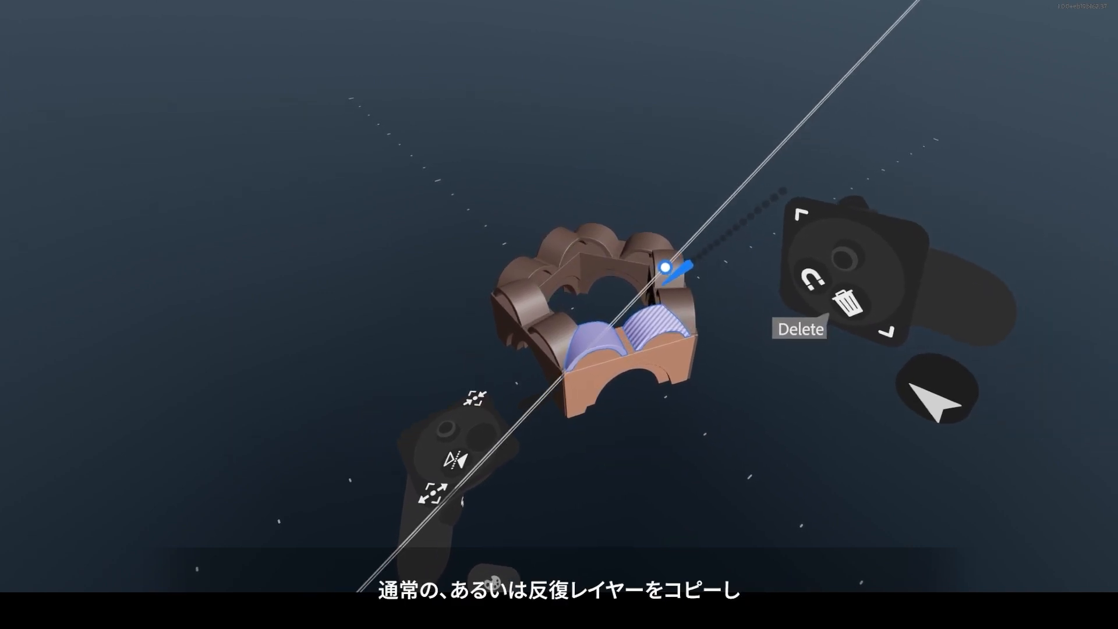
pyautogui.moveTo(757, 296); pyautogui.dragTo(757, 291)
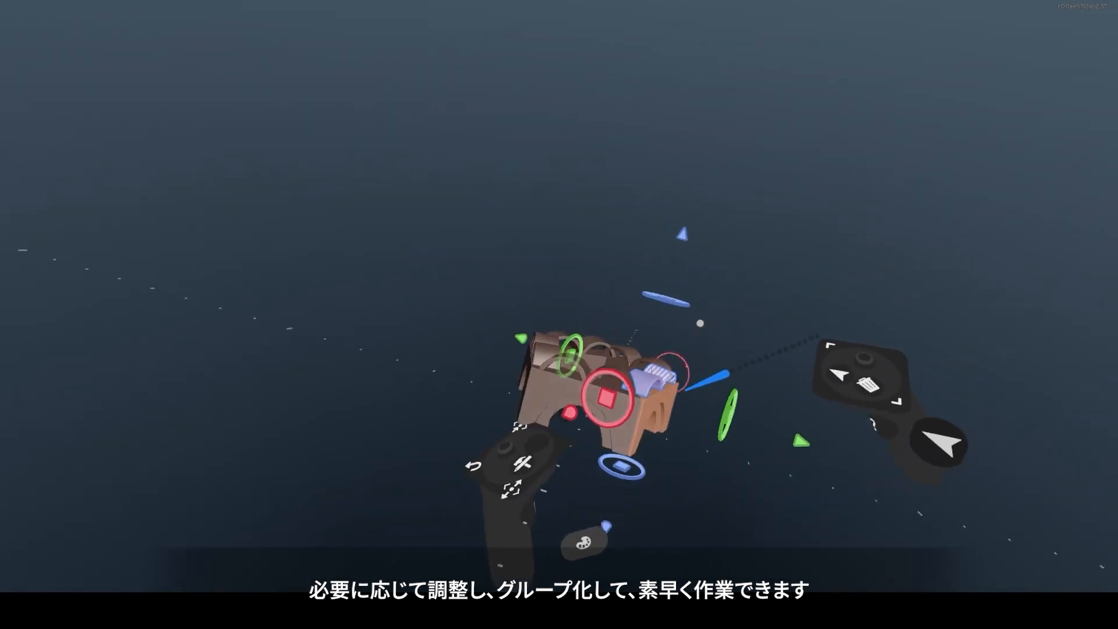
pyautogui.moveTo(722, 325); pyautogui.dragTo(779, 316, button='middle')
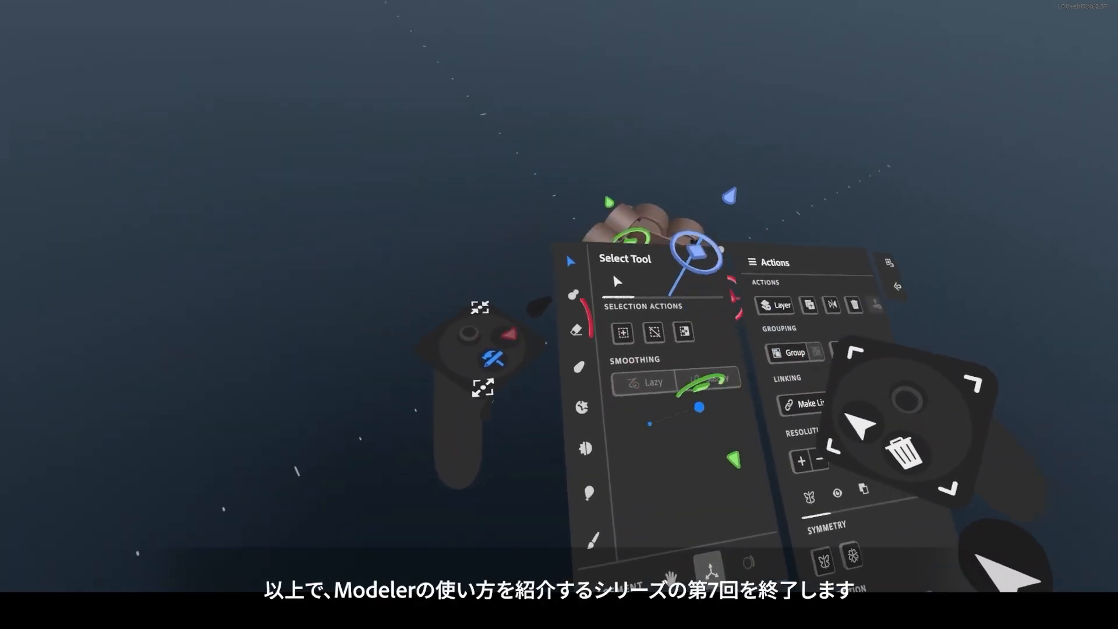
# Switch to the Warp tool and set its shape to the cube.
pyautogui.click(626, 413)
pyautogui.moveTo(793, 170); pyautogui.dragTo(701, 377, button='middle')
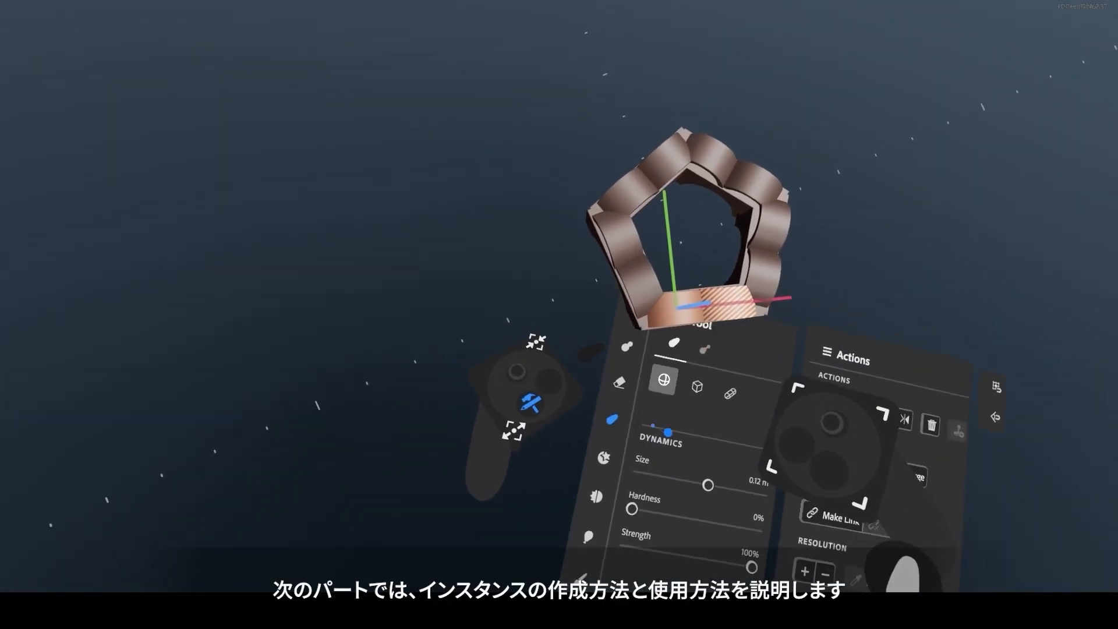
pyautogui.click(696, 403)
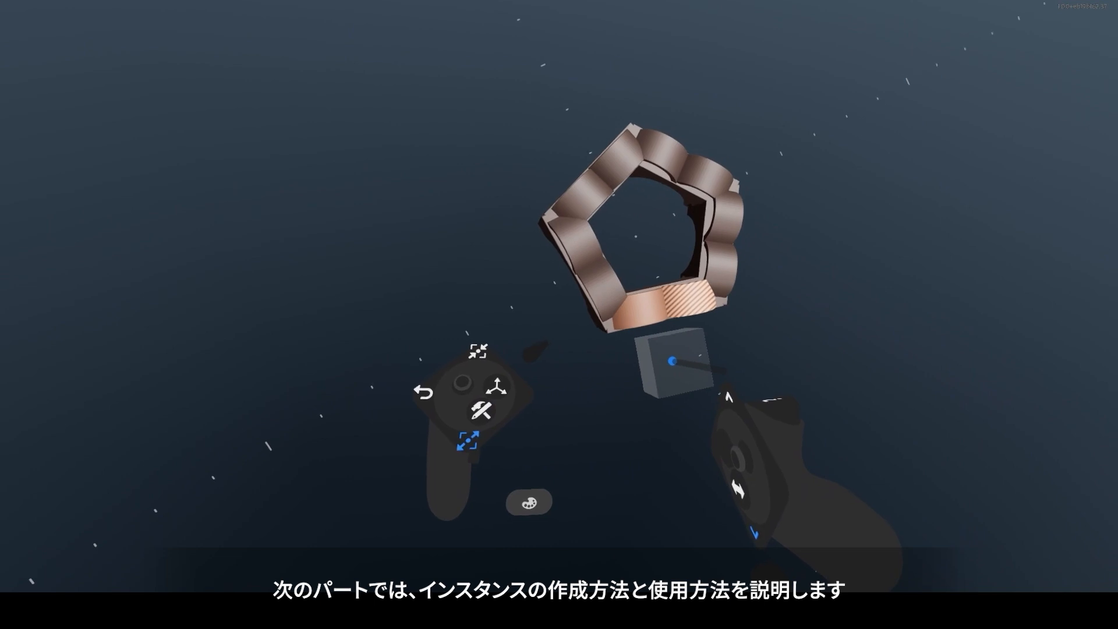